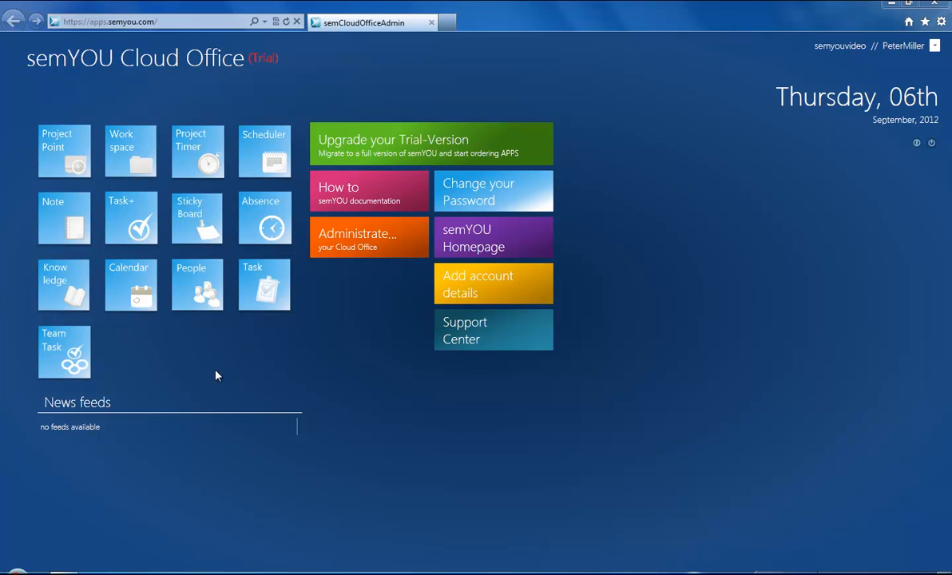
Step: Open the Knowledge app and log in with company semyouvideo, the user's name and password
left_click(57, 285)
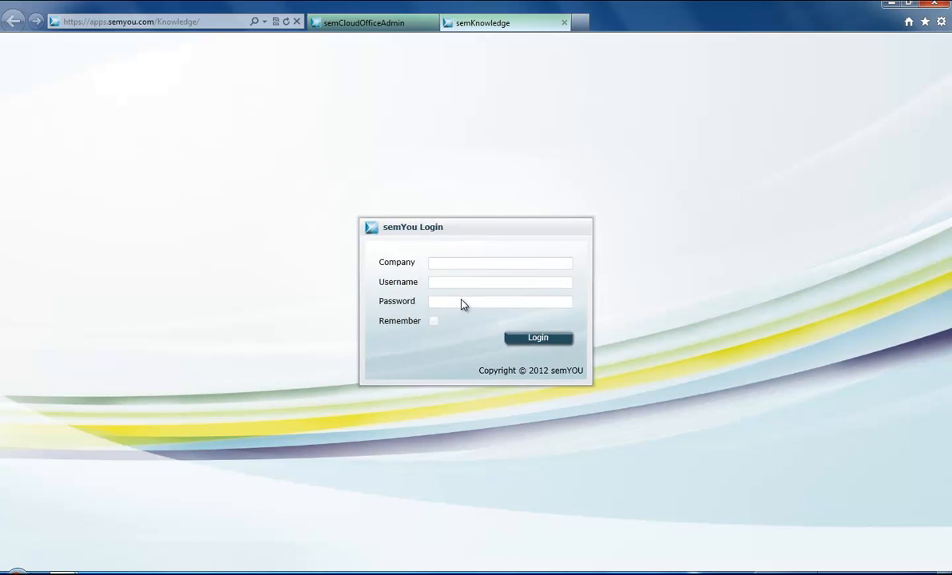
type("semyou")
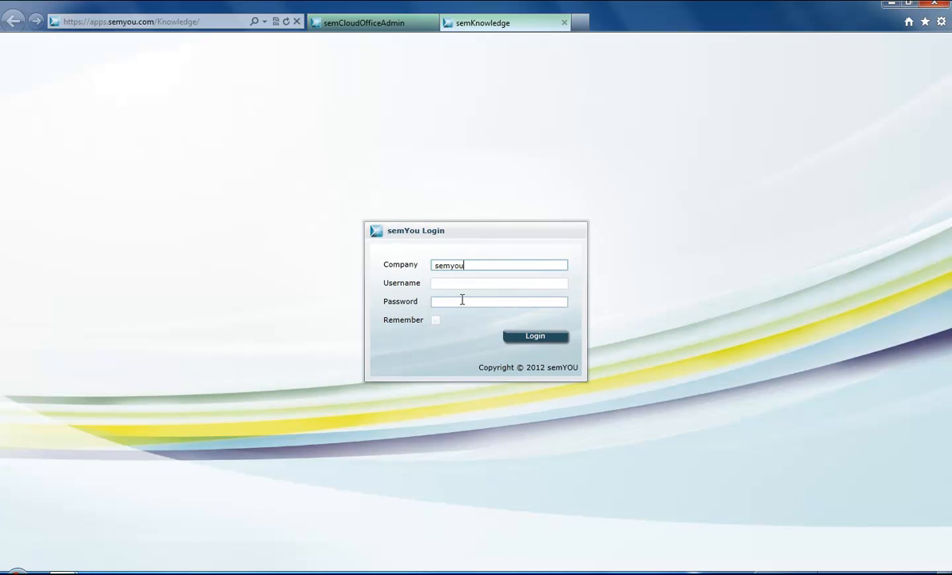
type("video")
key("Tab")
key("Tab")
type("••••••••")
key("Return")
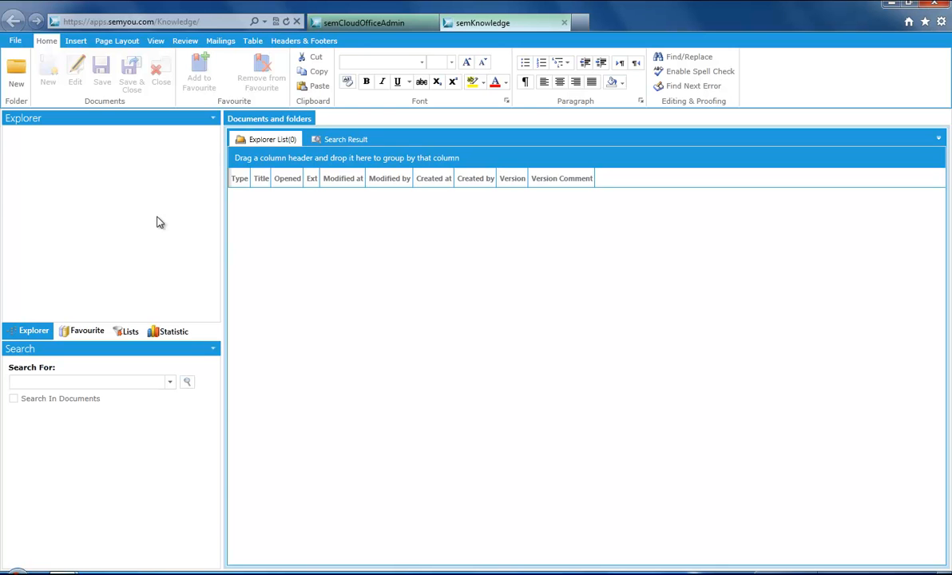
Step: Create a folder named 'semyouvideo' and select it in the Explorer
left_click(17, 70)
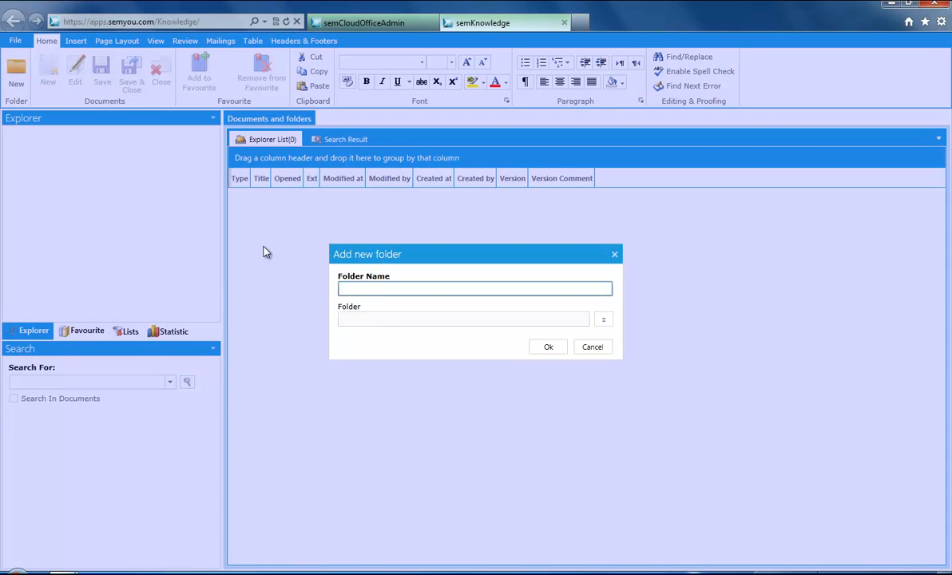
type("semyouvideo")
left_click(548, 349)
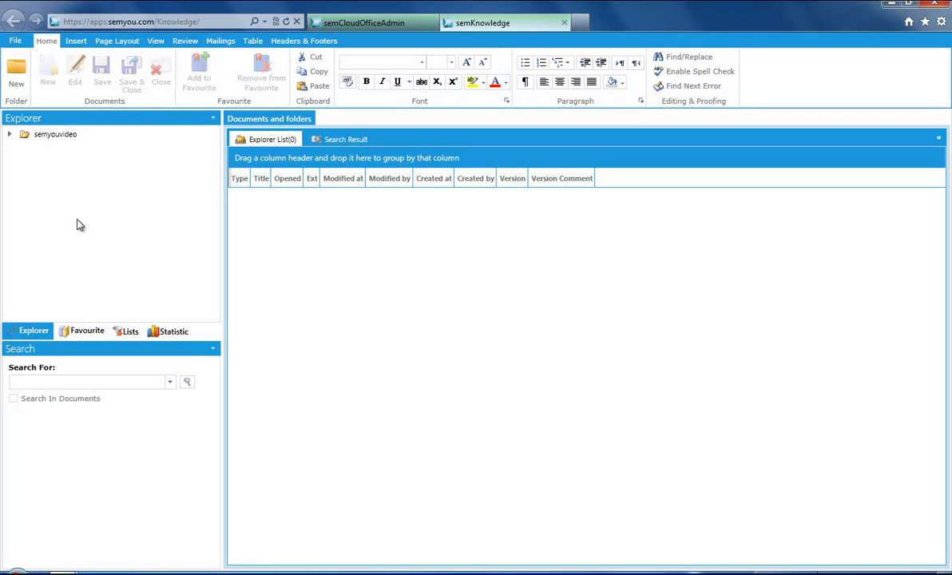
left_click(25, 136)
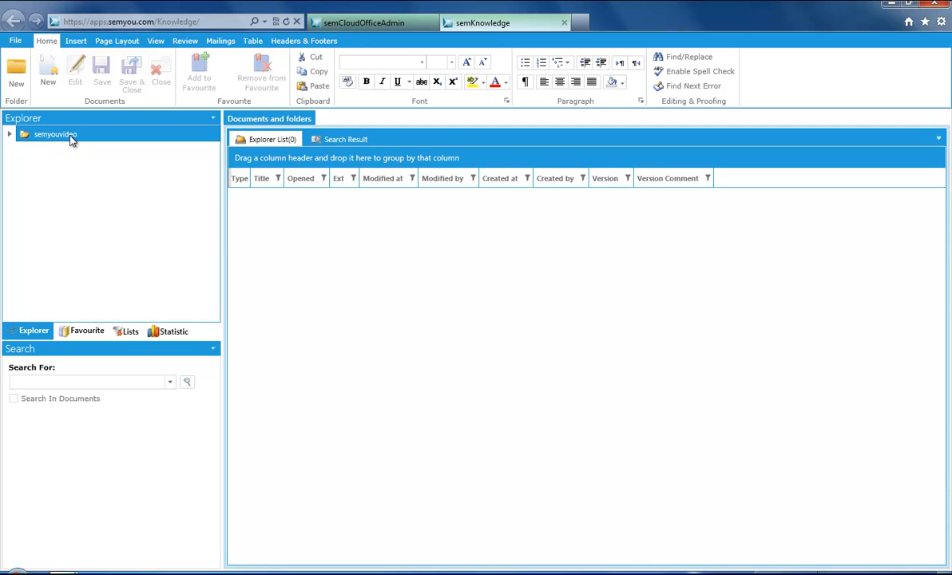
Step: Add a 'screencast' subfolder inside semyouvideo and expand semyouvideo to show it
left_click(16, 70)
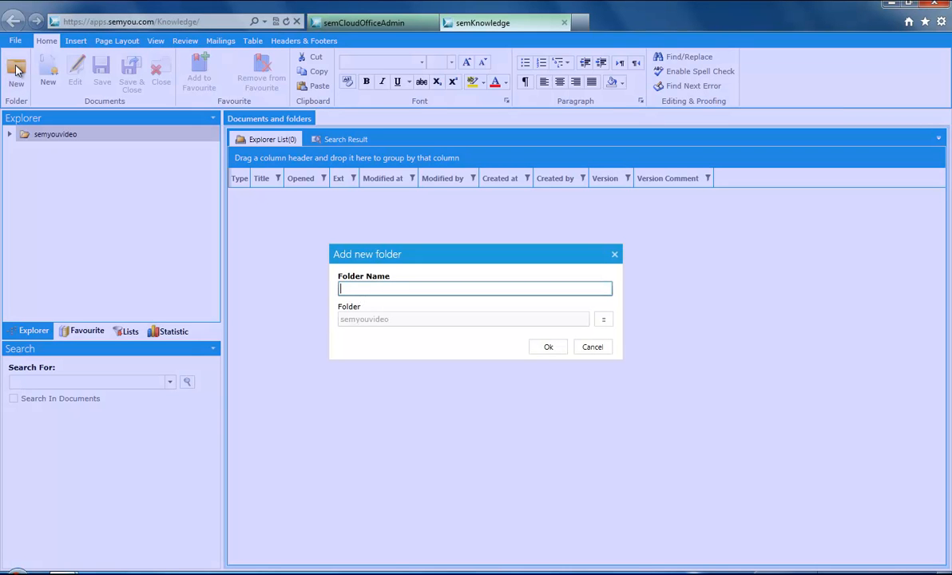
type("screencast")
left_click(547, 346)
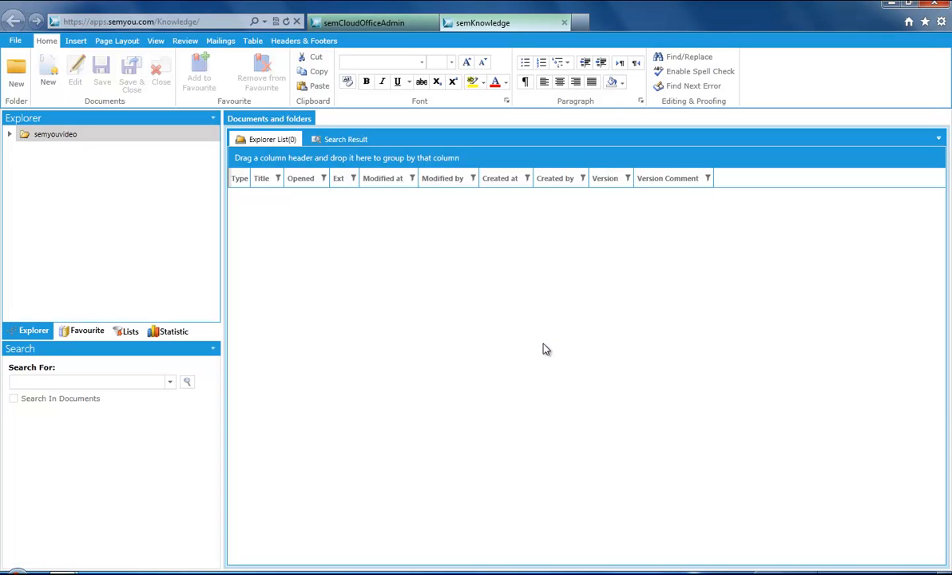
left_click(9, 134)
Step: Create a 'sem.scheduler' folder inside screencast and expand screencast to show it
left_click(72, 155)
left_click(16, 72)
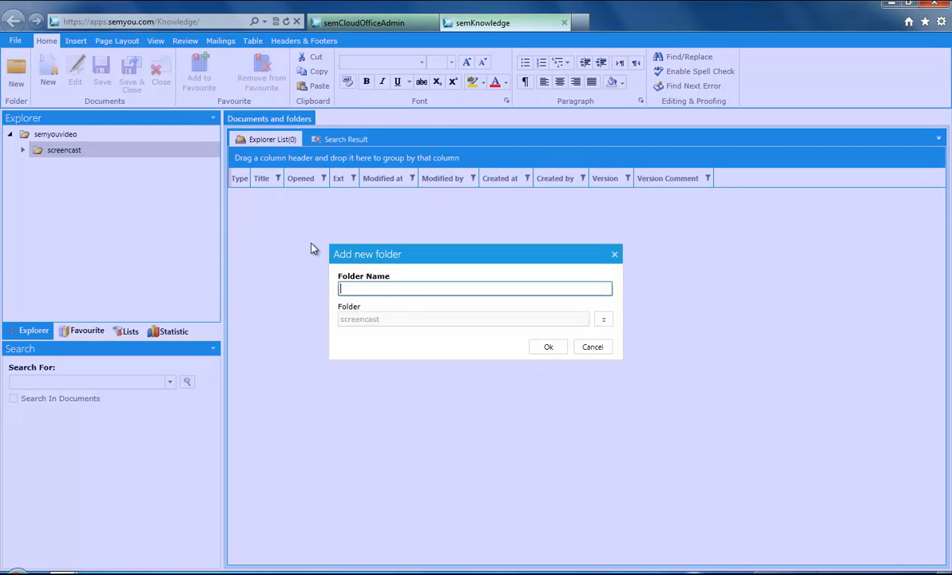
type("sem.scheduler")
left_click(539, 352)
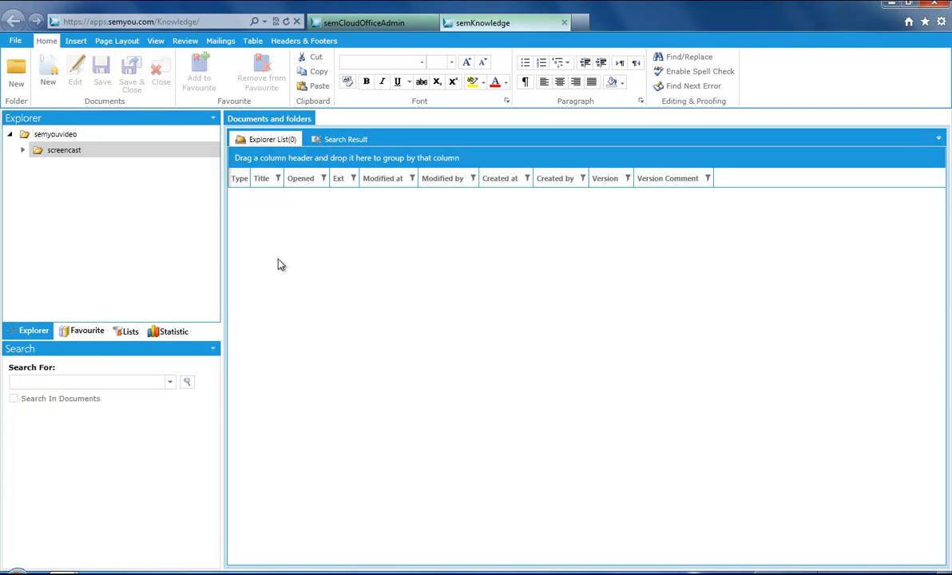
left_click(23, 150)
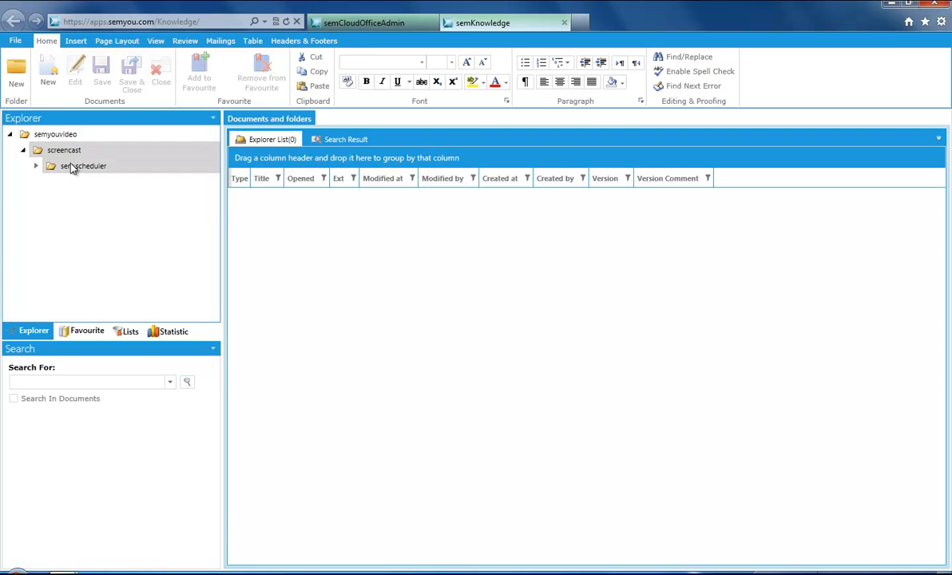
Step: In semyouvideo's Properties, give access to the semyouvideo and semyou.administration groups and save
left_click(58, 138)
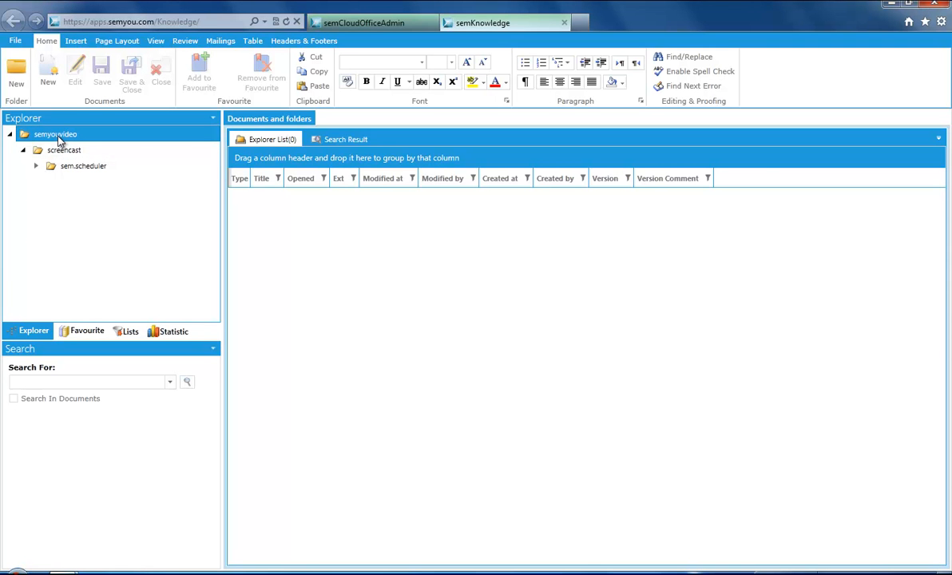
right_click(58, 140)
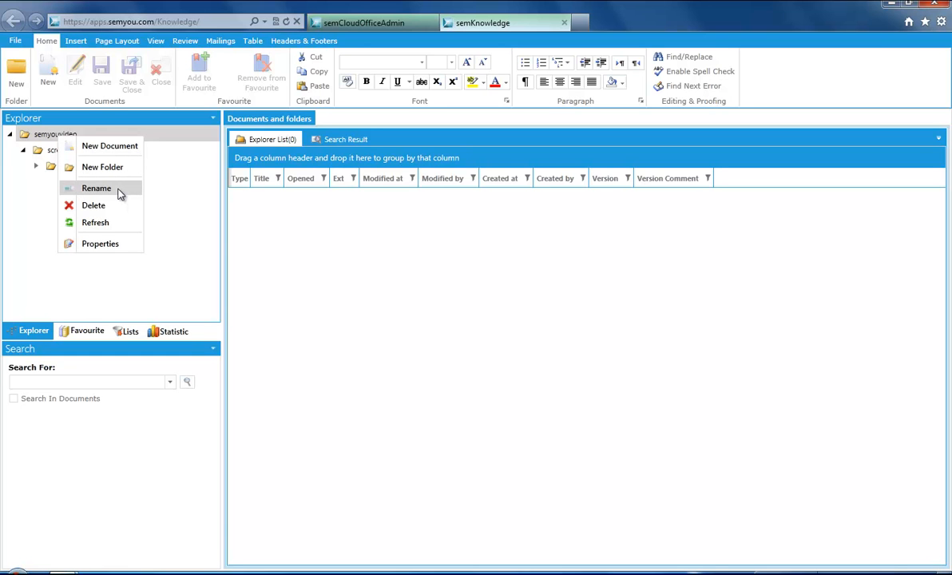
left_click(100, 243)
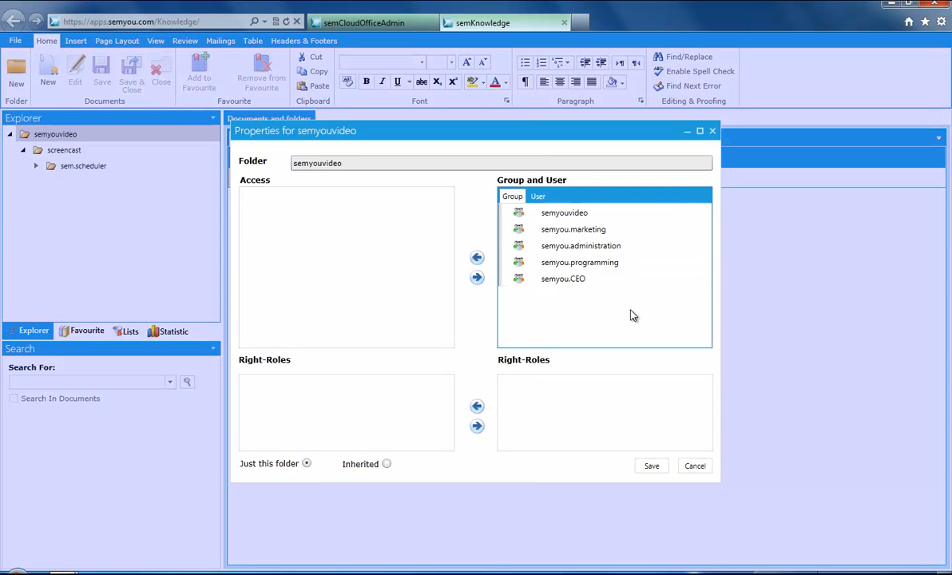
left_click(562, 214)
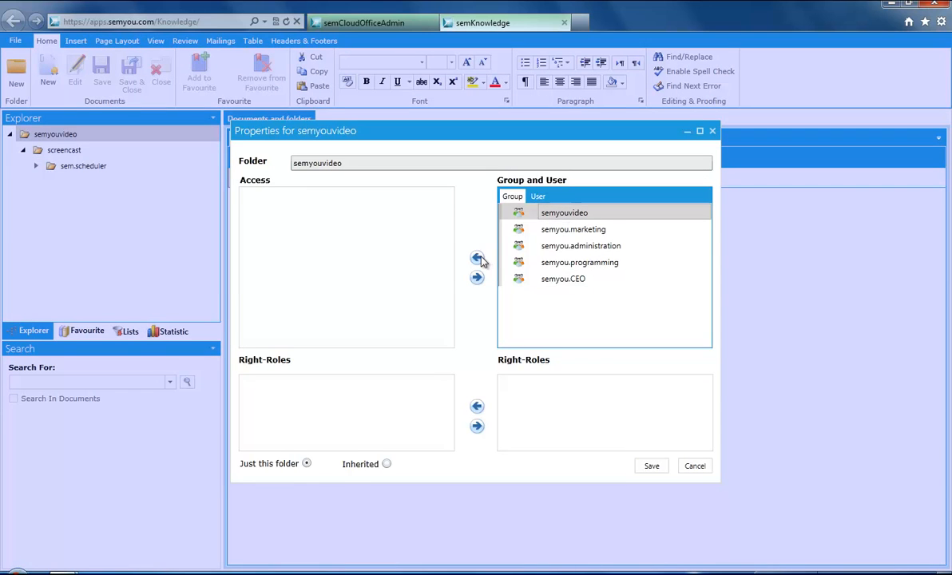
left_click(477, 257)
left_click(546, 252)
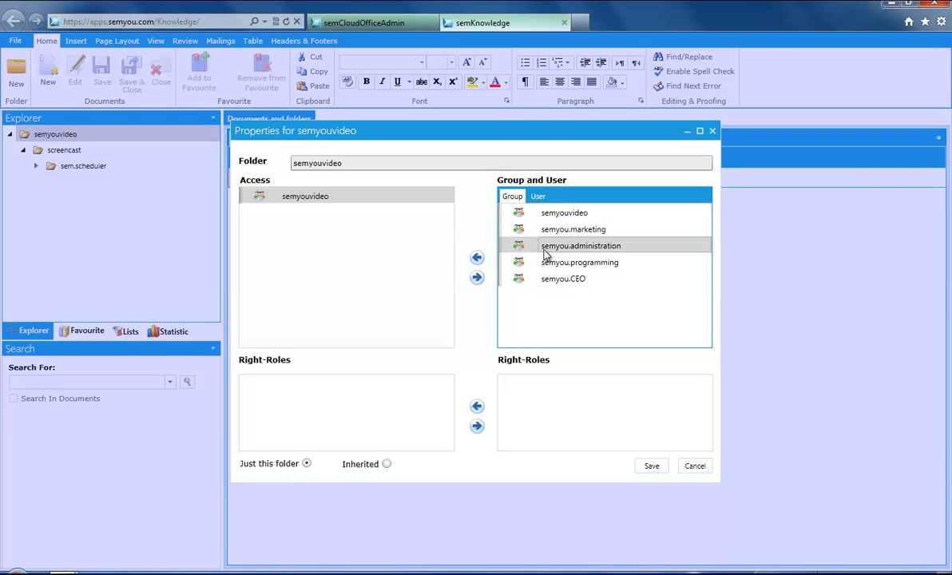
left_click(477, 260)
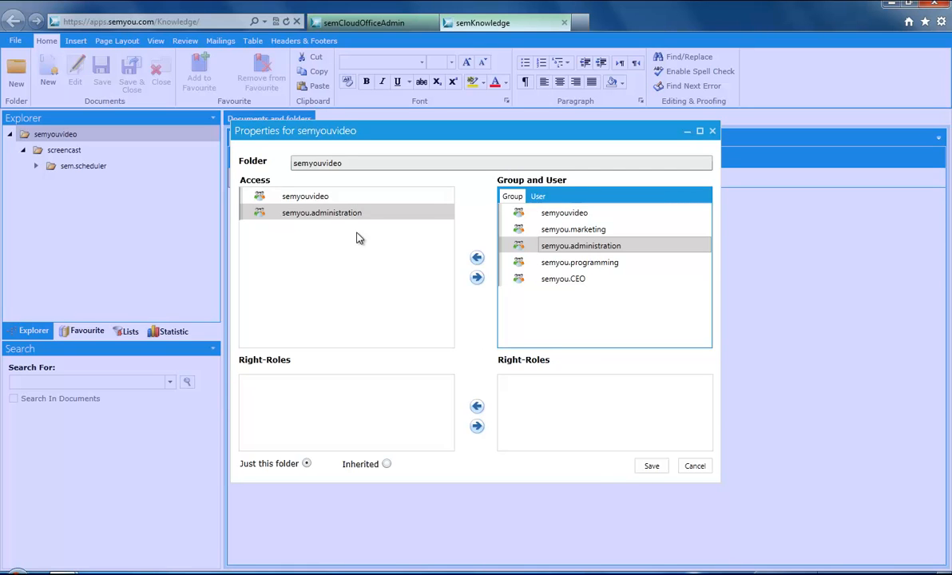
left_click(652, 469)
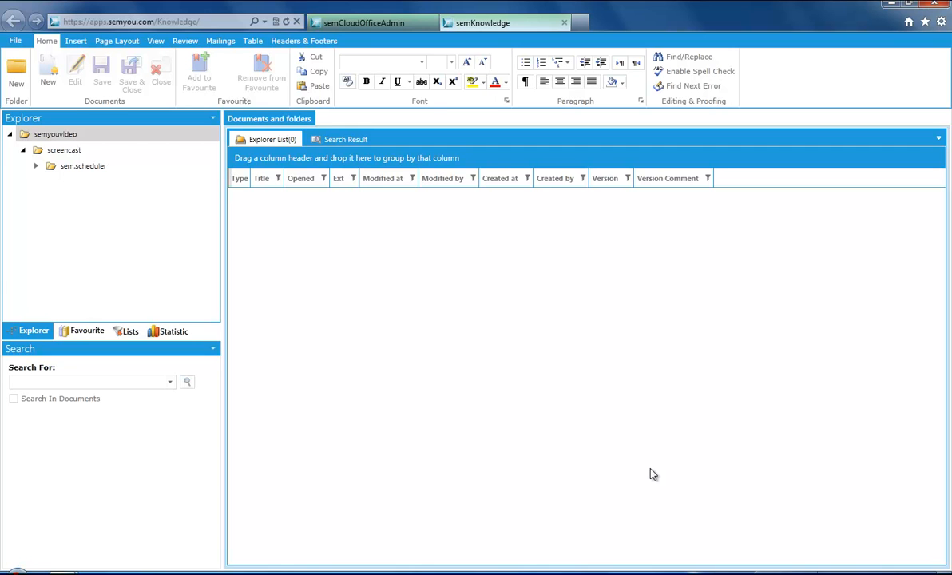
Step: Create document 'General instructions' with meta tag 'instructions' and description 'General instructions for semyouvideo'
left_click(50, 87)
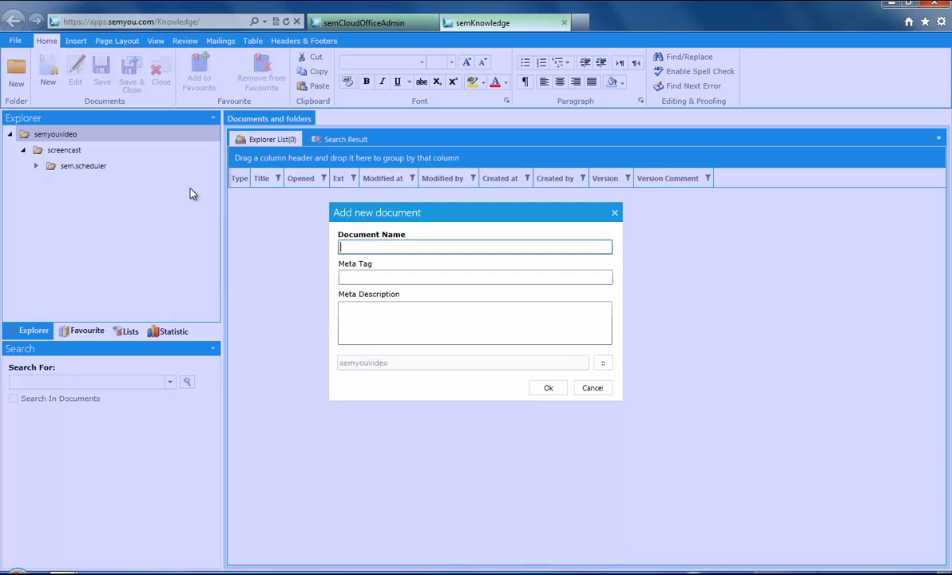
type("General instructi")
type("ons")
left_click(399, 278)
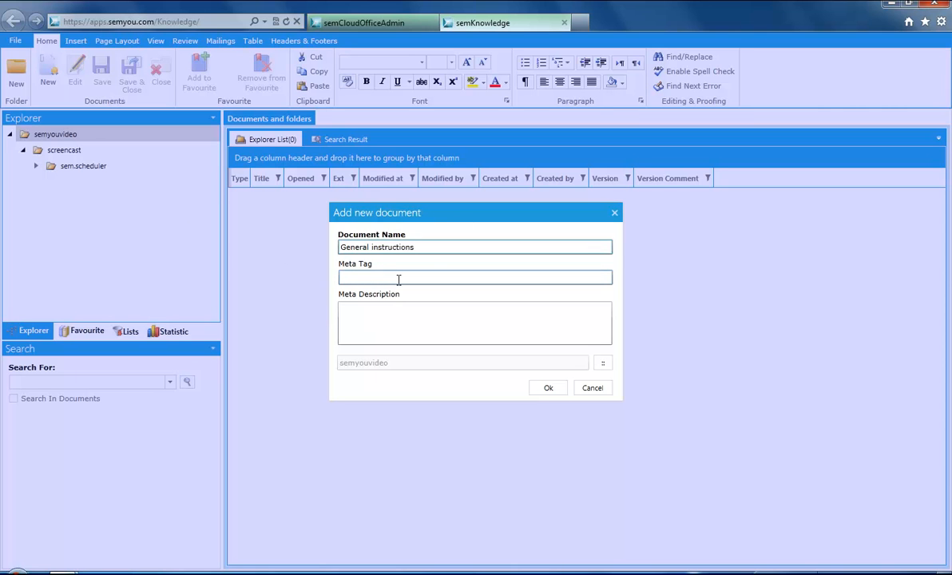
type("instruc")
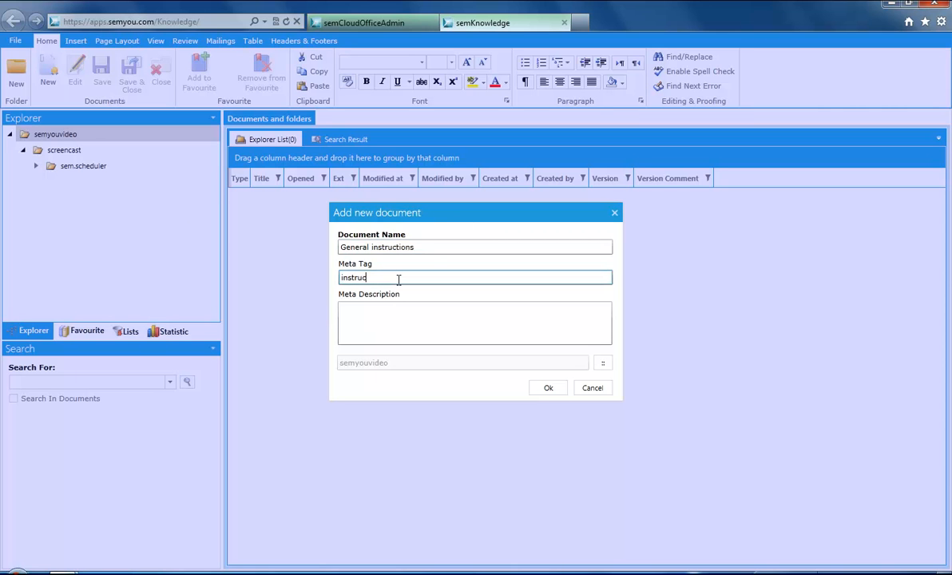
type("tions")
left_click(391, 319)
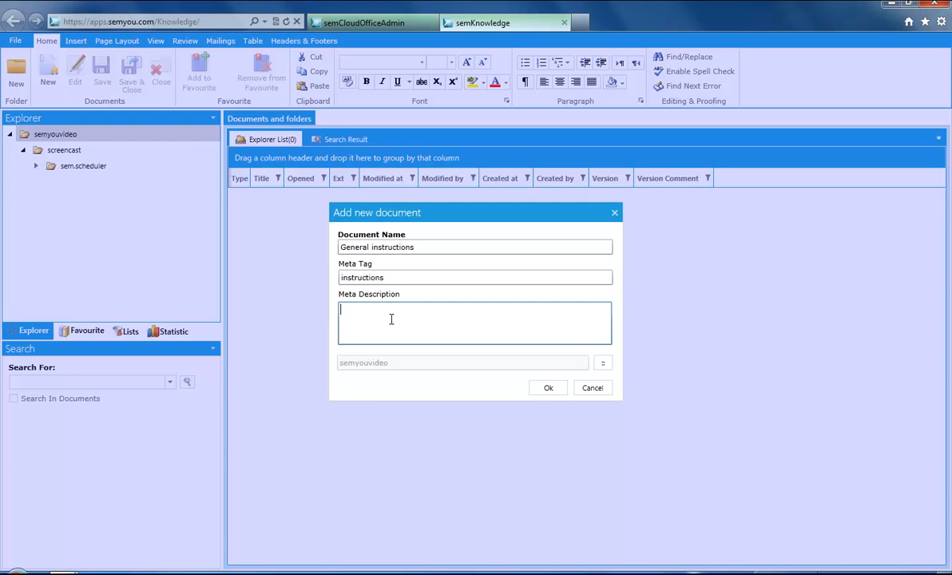
type("General instructions for semyouvideo")
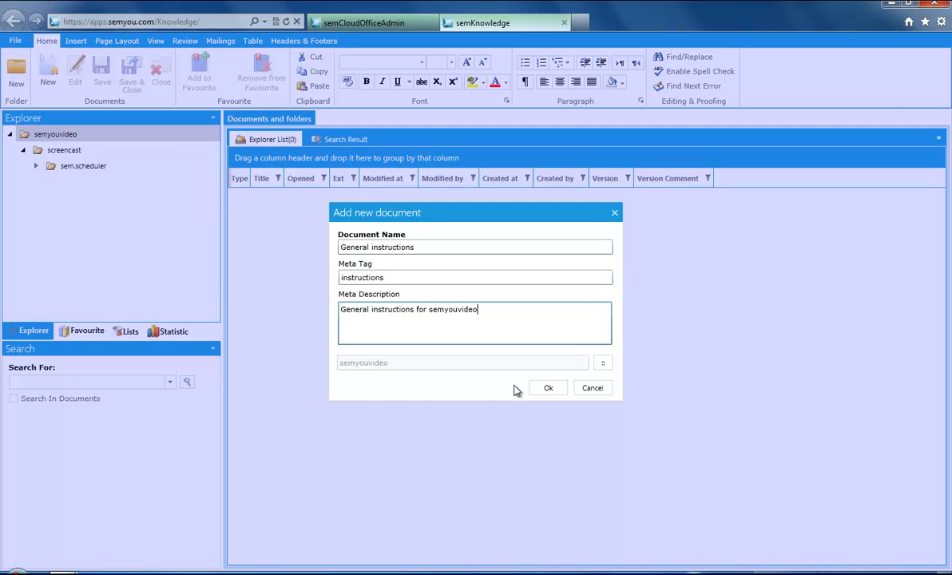
left_click(536, 393)
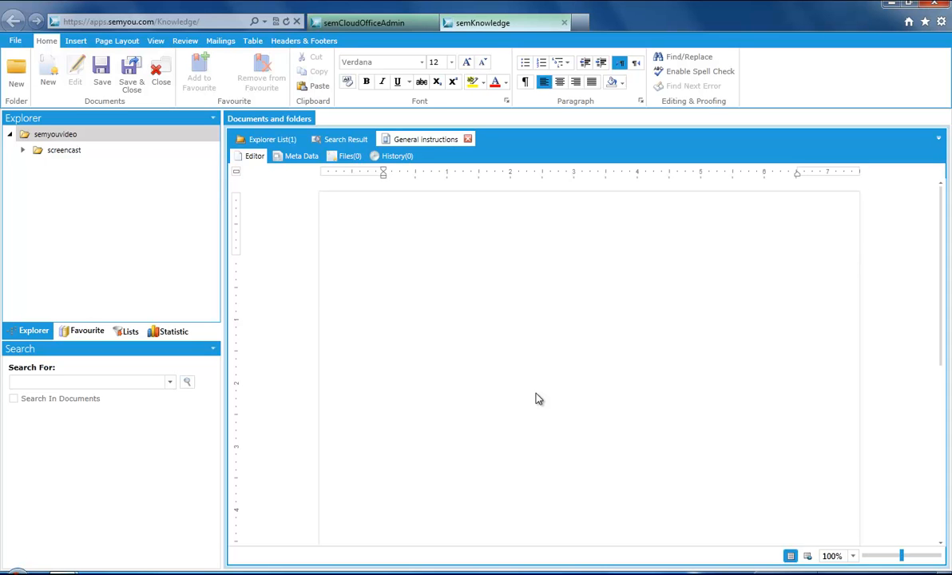
Step: Type the bold, underlined Times New Roman size 10 title 'General instructions'
left_click(492, 310)
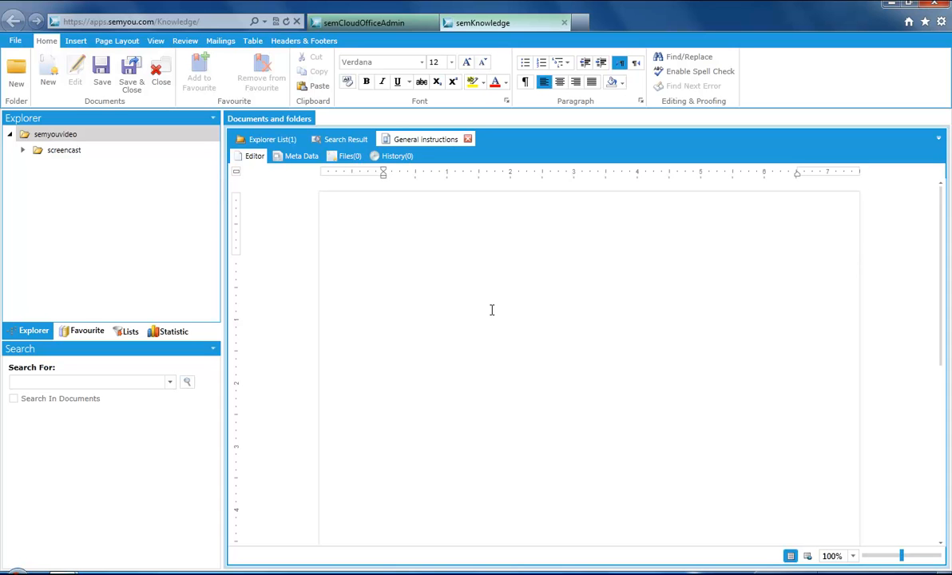
left_click(418, 65)
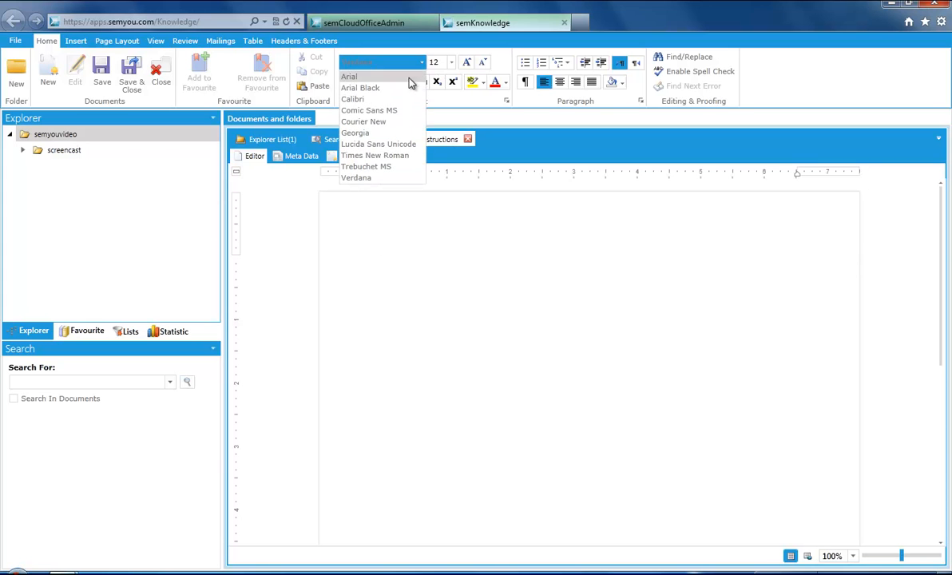
left_click(369, 154)
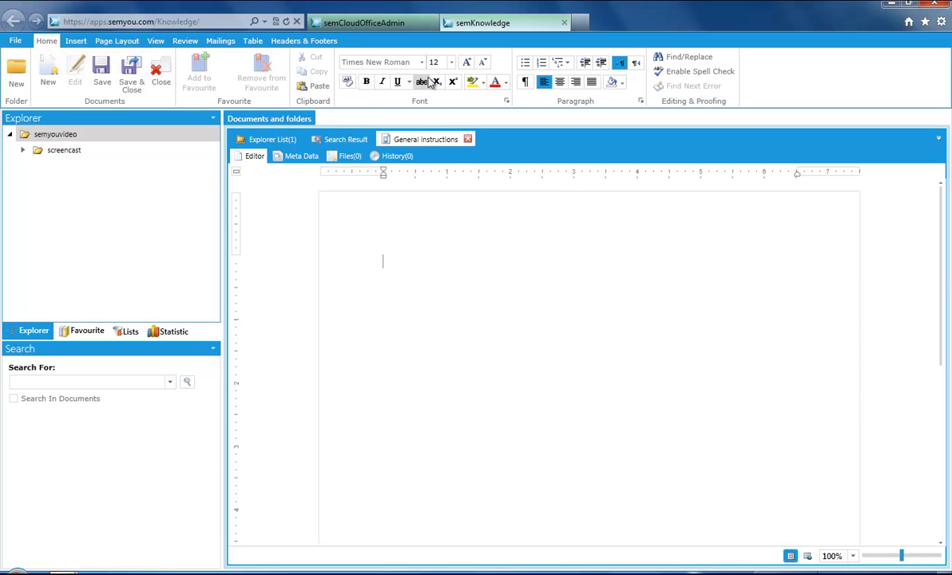
left_click(451, 63)
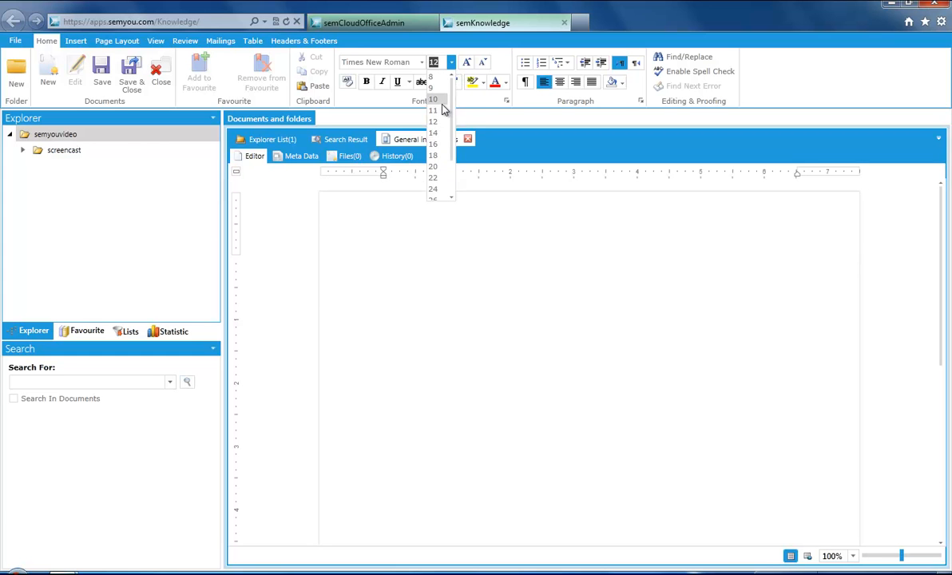
left_click(443, 102)
left_click(366, 83)
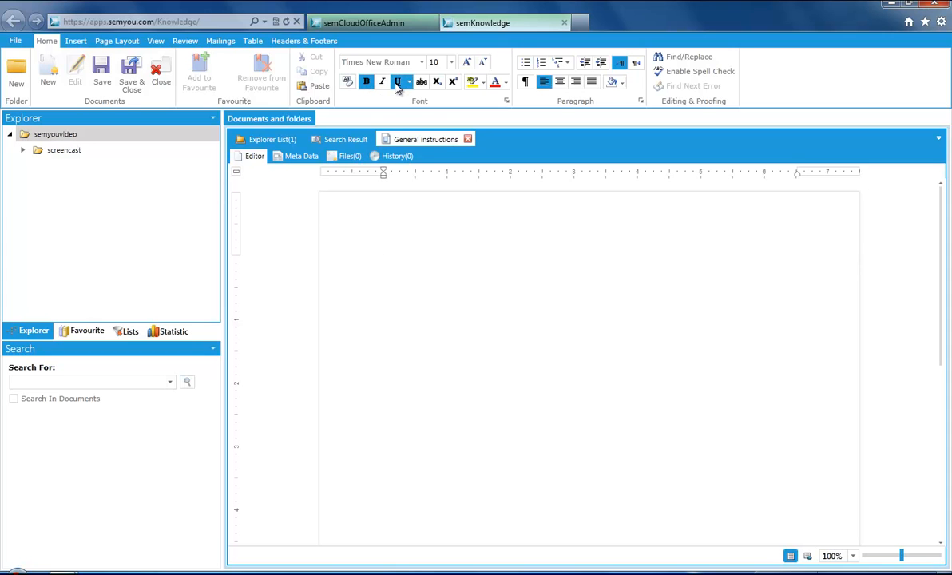
type("General instructions")
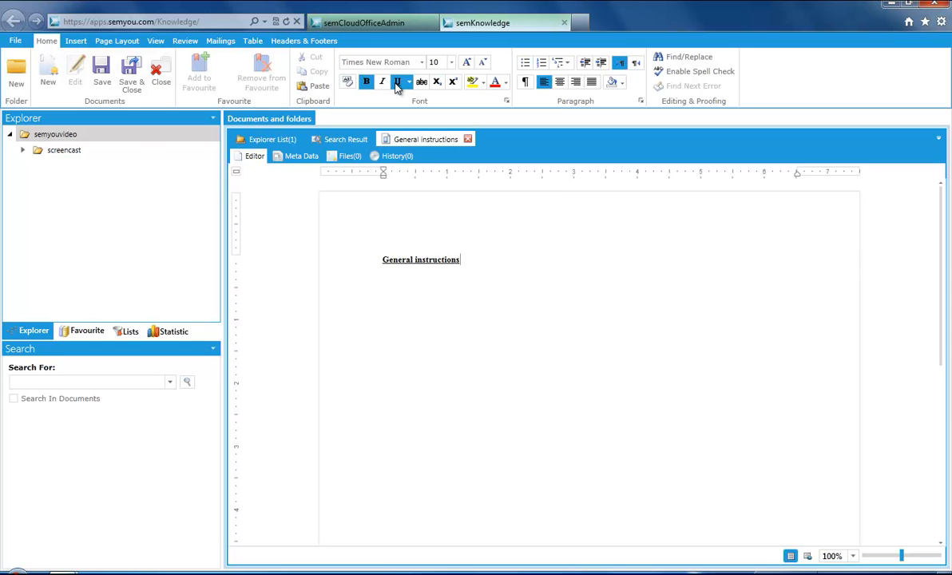
Step: Turn off underline and bold, then add the line 'Please follow the following rules...'
left_click(397, 85)
left_click(367, 82)
type("Please follow the following rules...")
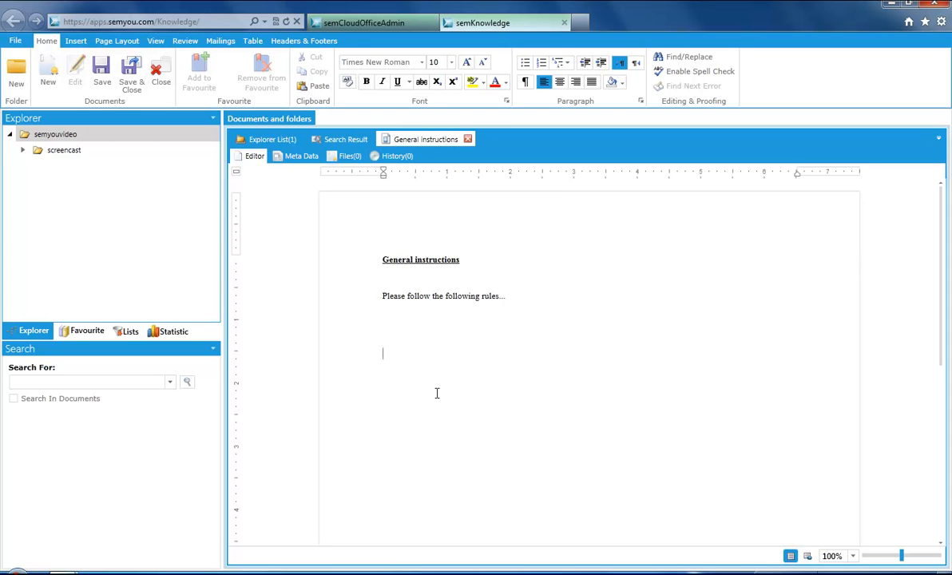
Step: Add a numbered list with the items 'Don't smoke' and 'Drinking is prohibited'
left_click(540, 69)
type("js")
key("BackSpace")
key("BackSpace")
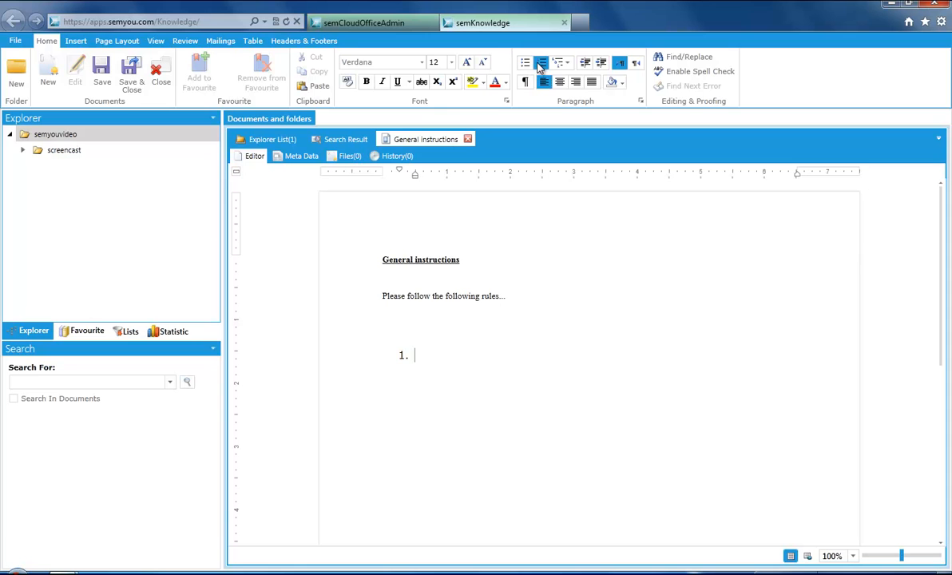
type("Don't smoke")
key("Return")
type("Drinking is prohibited")
key("Return")
key("Return")
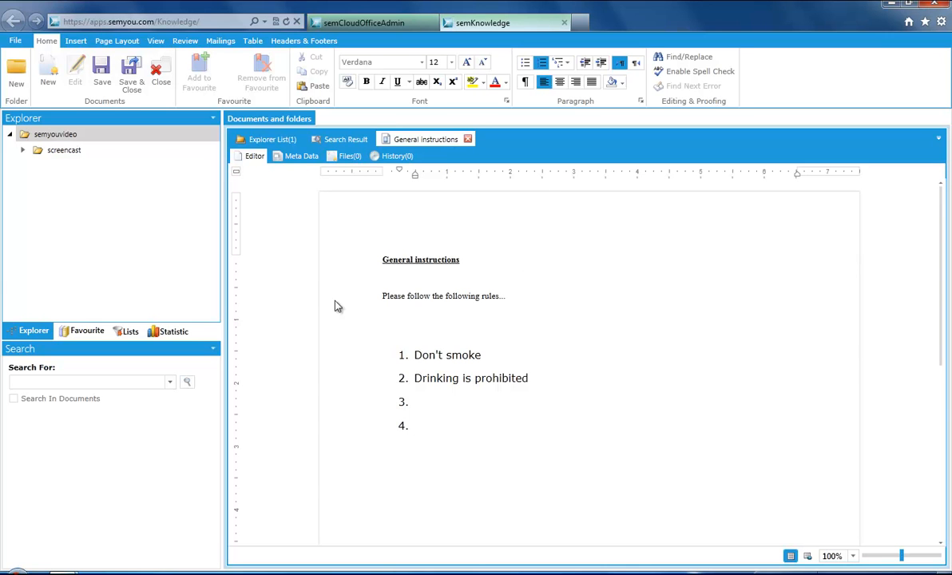
Step: Save the document and remove numbering from the trailing empty list item
left_click(104, 72)
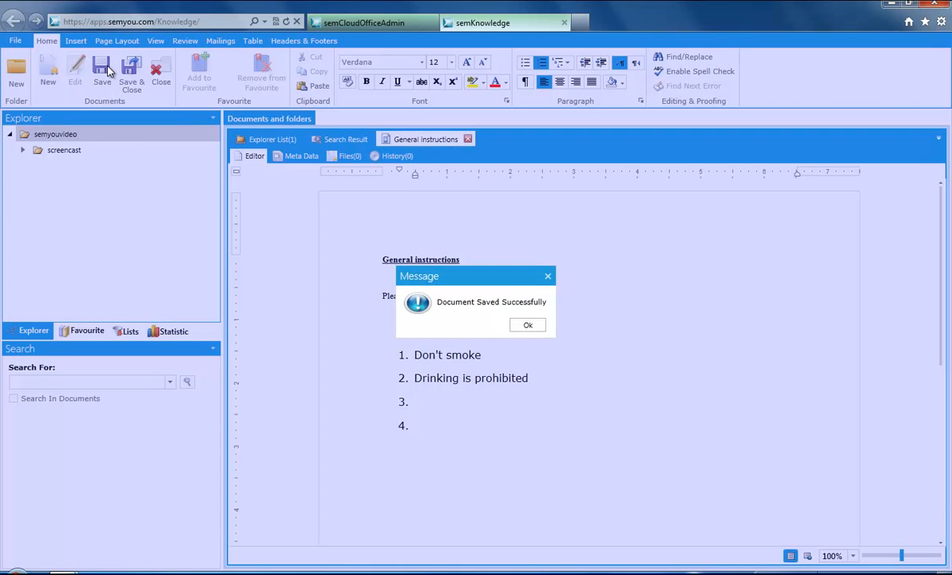
left_click(527, 326)
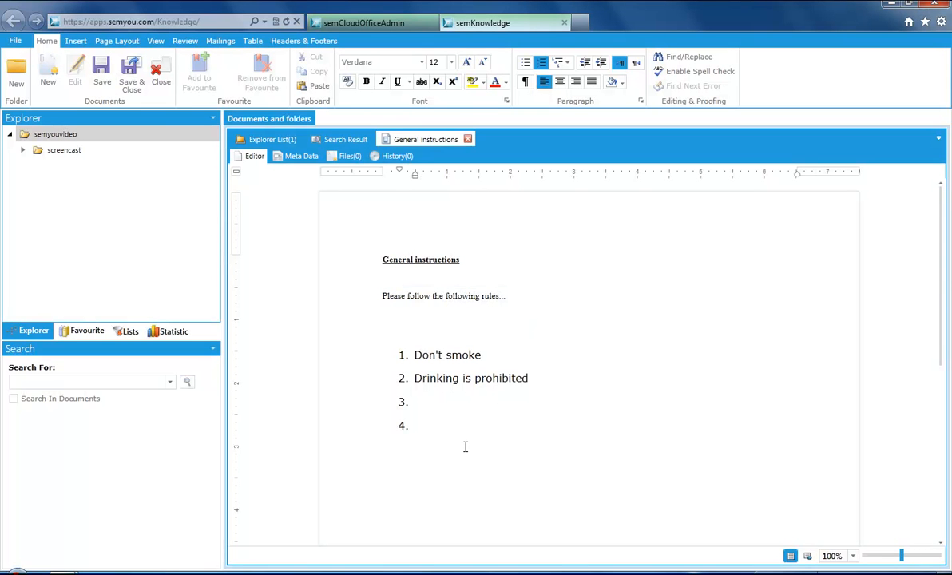
left_click(542, 63)
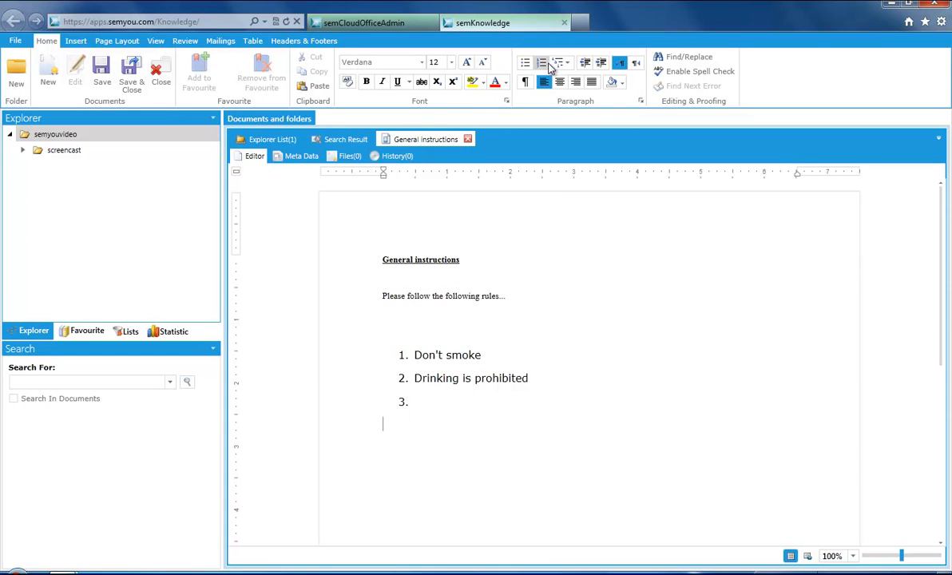
Step: Browse the Insert, Page Layout, View and Review command tabs, ending on Table
left_click(78, 44)
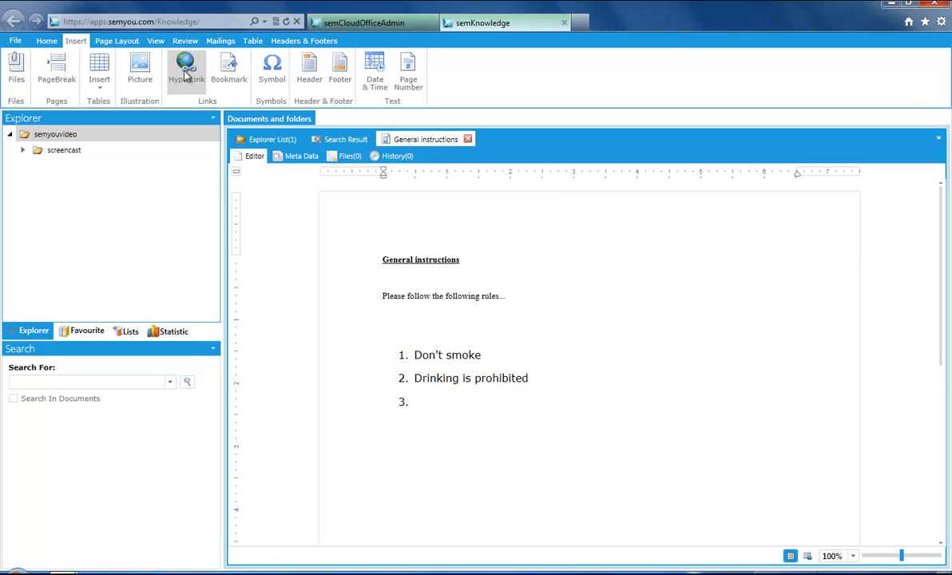
left_click(119, 42)
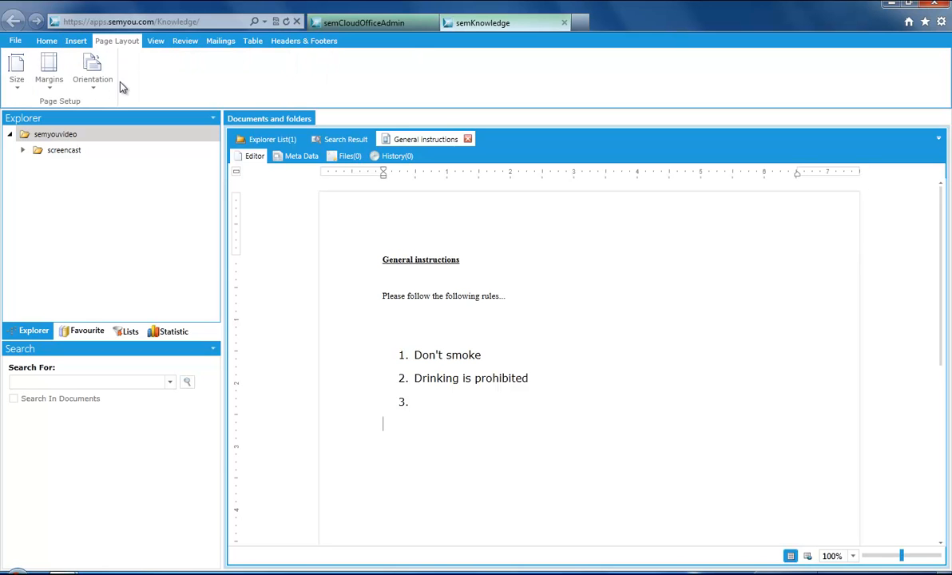
left_click(154, 40)
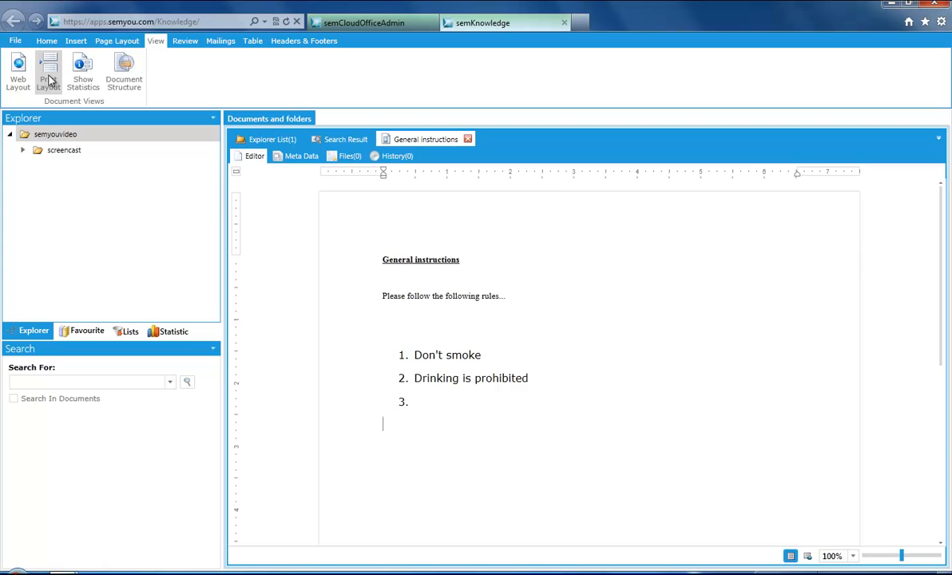
left_click(184, 41)
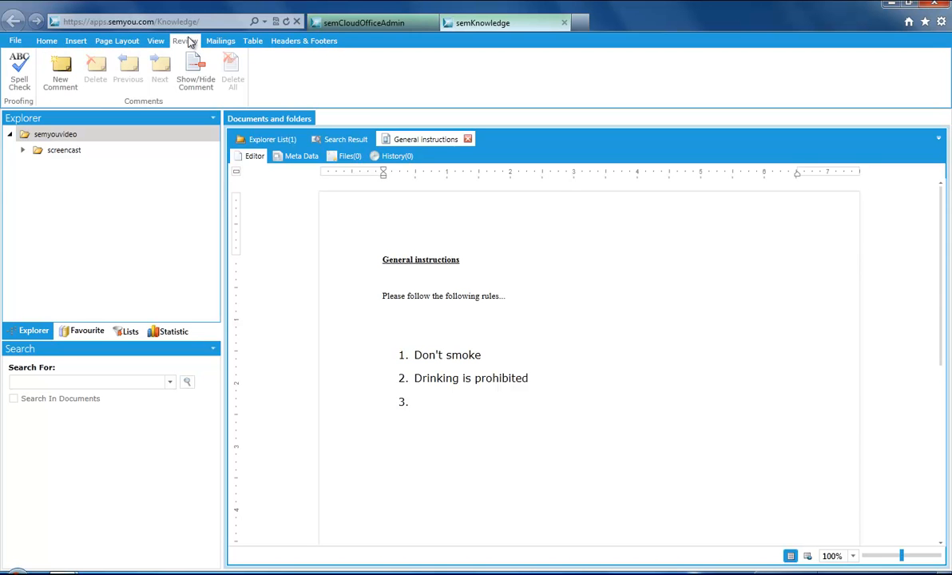
left_click(253, 41)
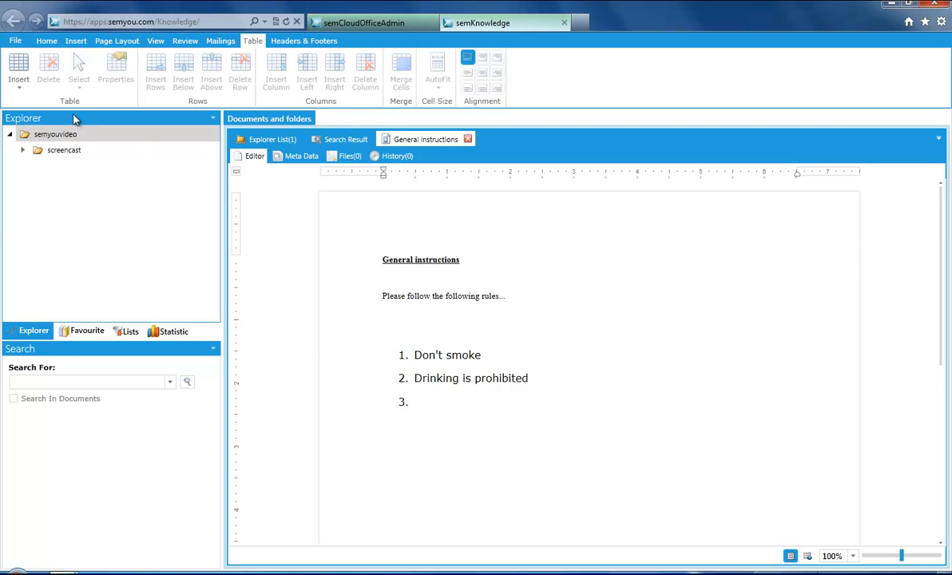
Step: Insert an empty 4-column by 3-row table, save the document, and expand the screencast folder
left_click(22, 86)
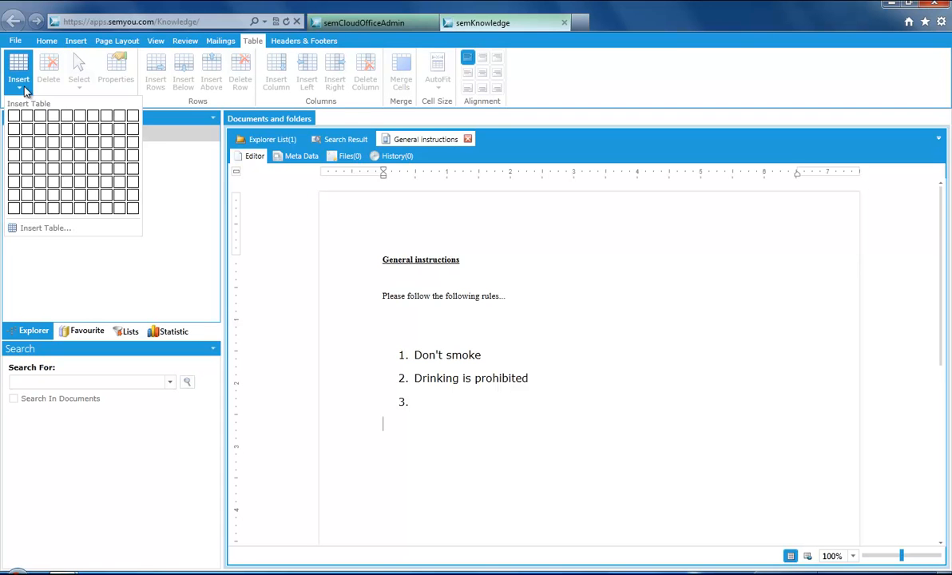
left_click(53, 141)
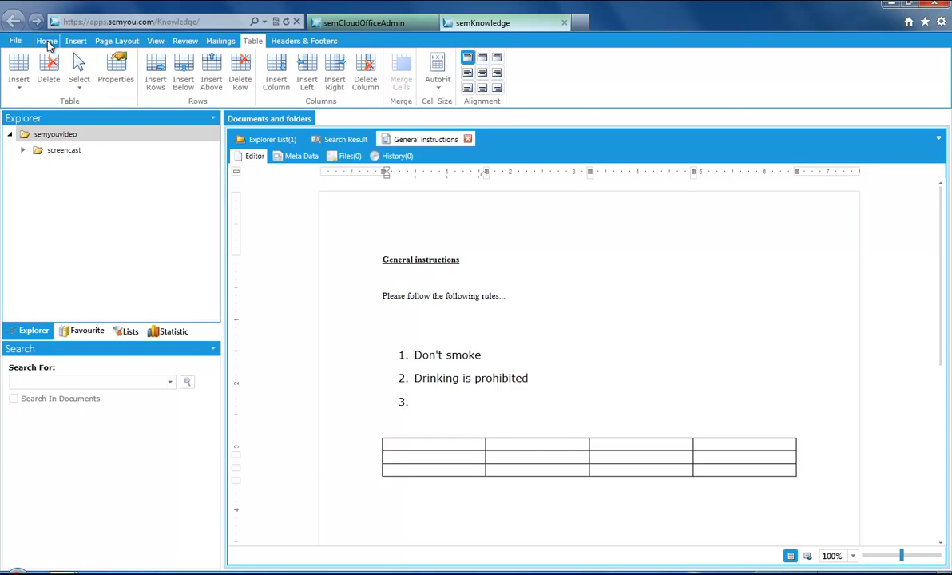
left_click(47, 40)
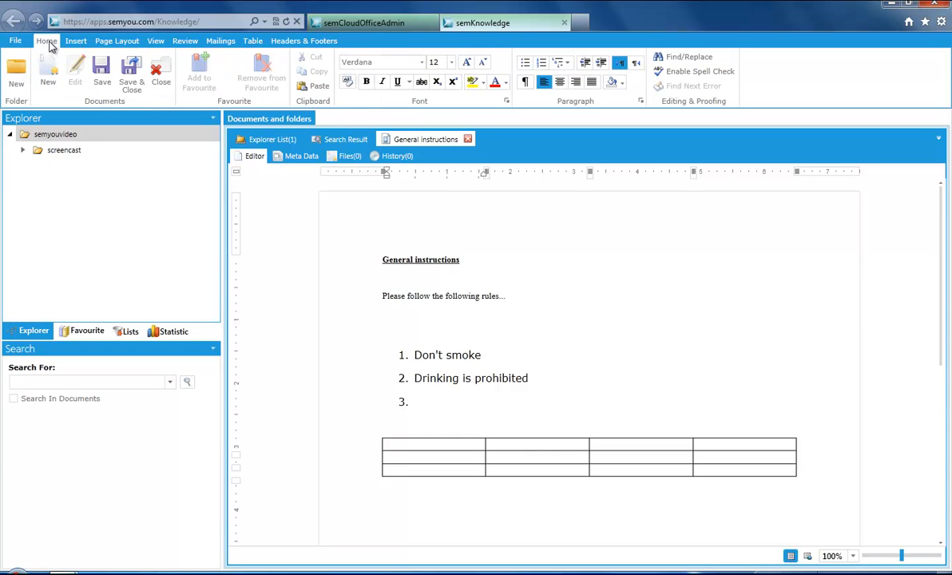
left_click(101, 78)
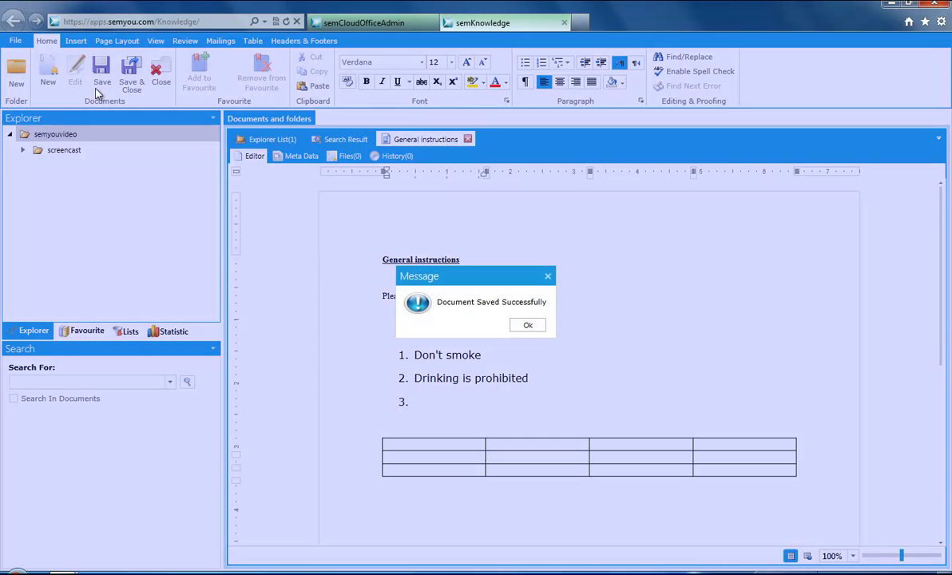
left_click(528, 325)
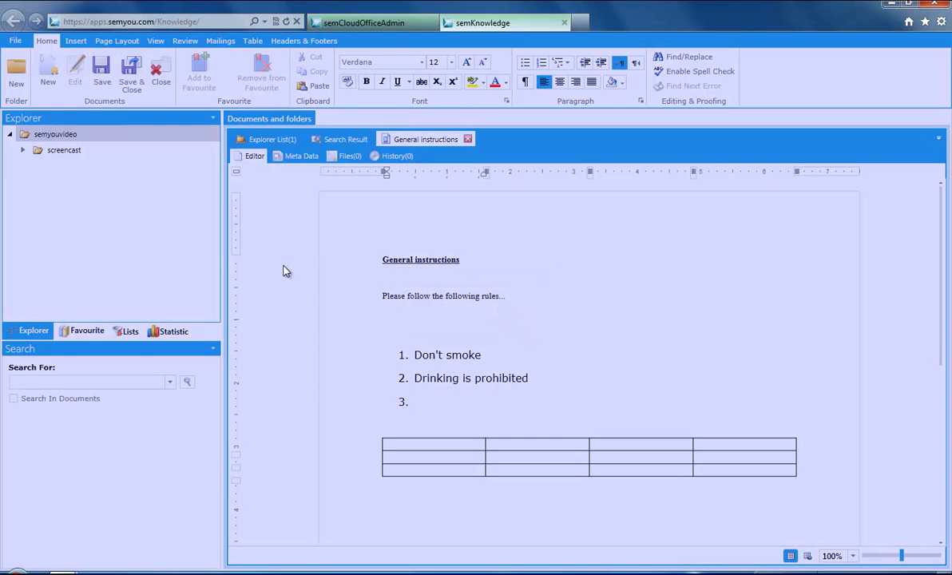
left_click(25, 150)
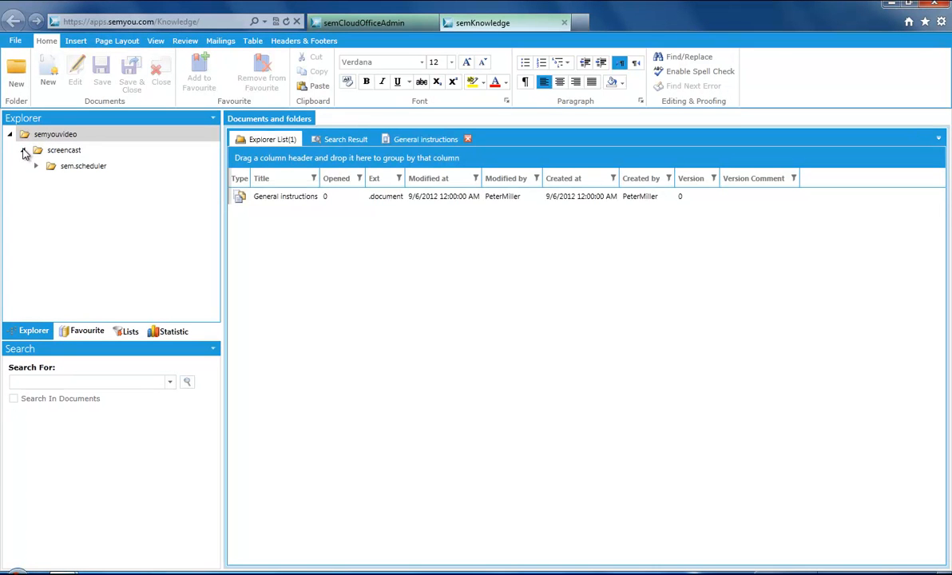
Step: Import the Desktop's Screencasts Word 2007 (*.docx) document into the screencast folder
left_click(47, 153)
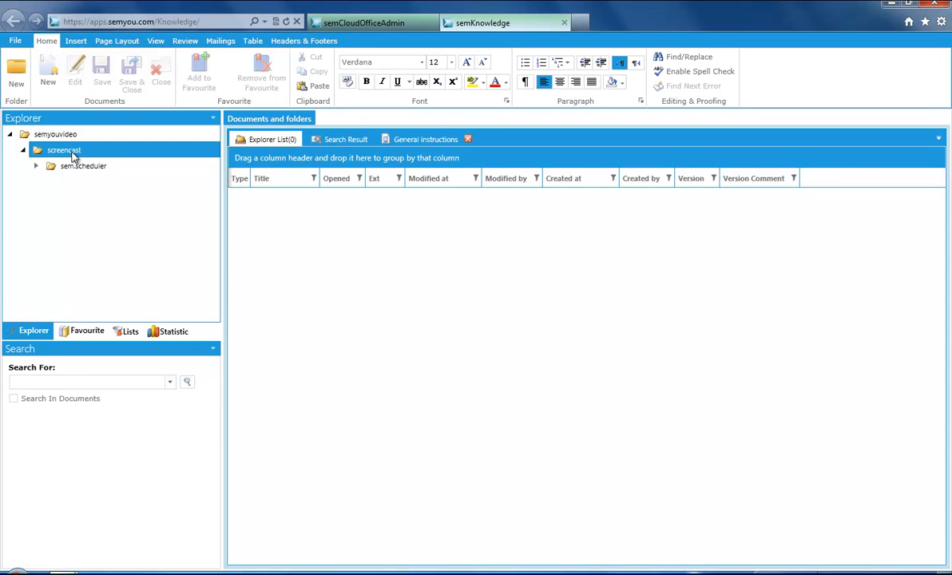
left_click(16, 41)
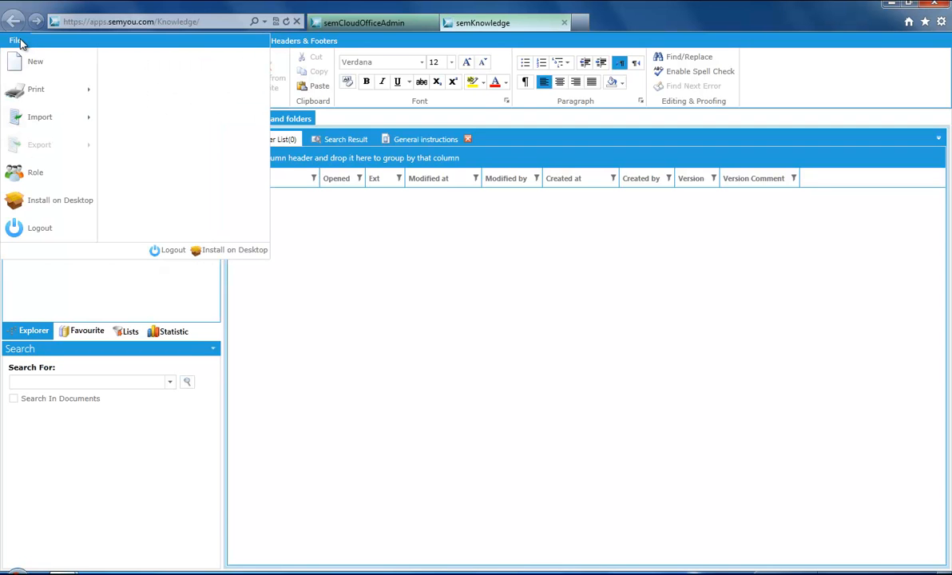
mouse_move(43, 123)
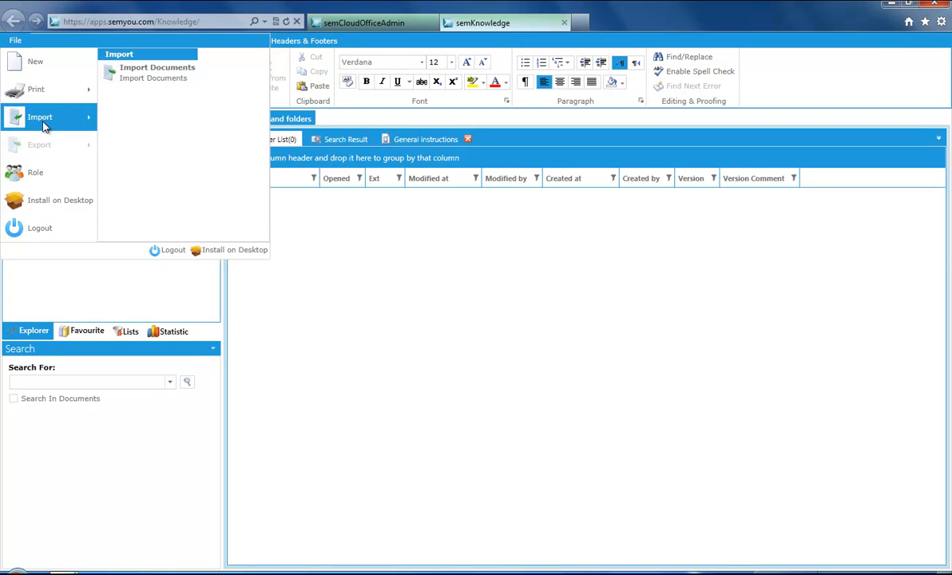
left_click(158, 84)
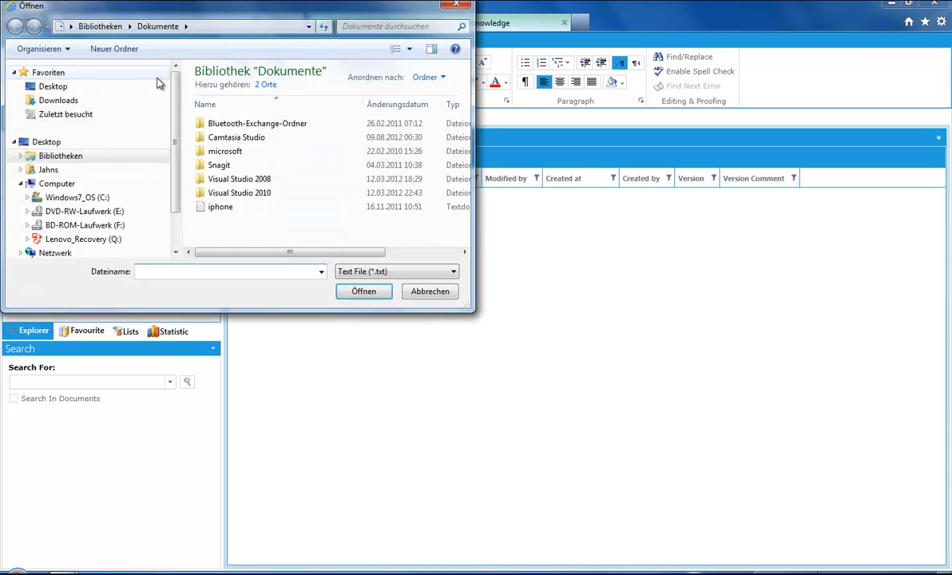
left_click(64, 143)
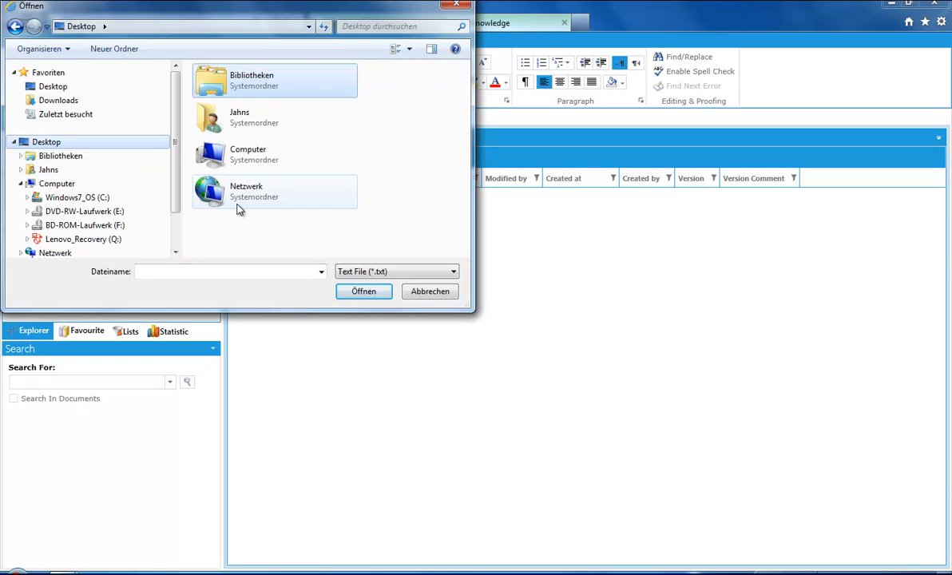
left_click(360, 272)
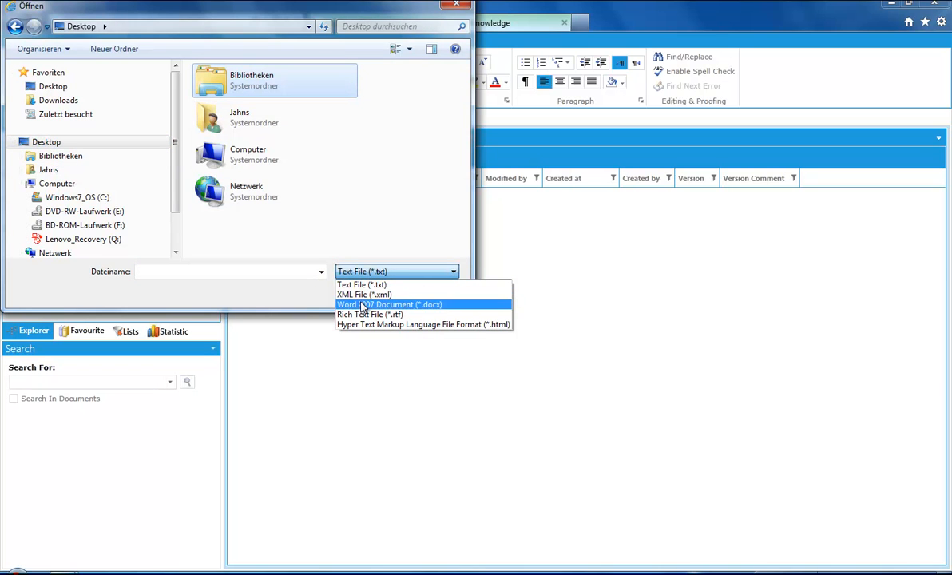
left_click(351, 304)
left_click(307, 239)
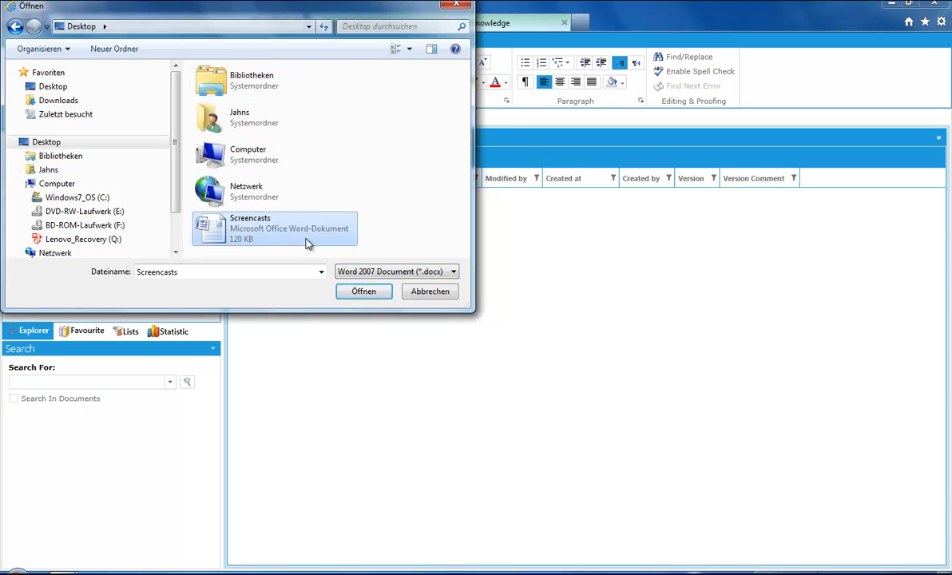
left_click(357, 293)
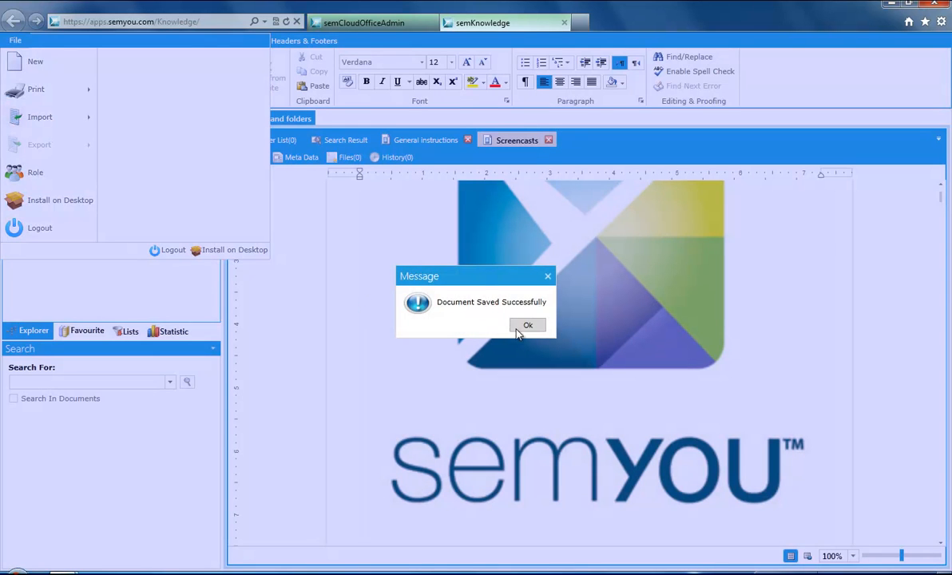
Step: Confirm the save message and return to the imported Screencasts document
left_click(524, 328)
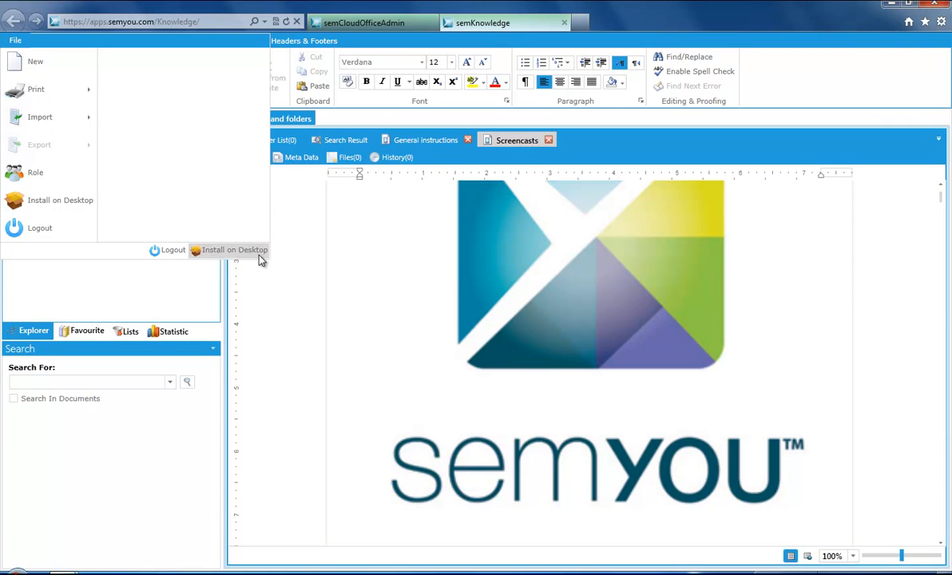
left_click(444, 363)
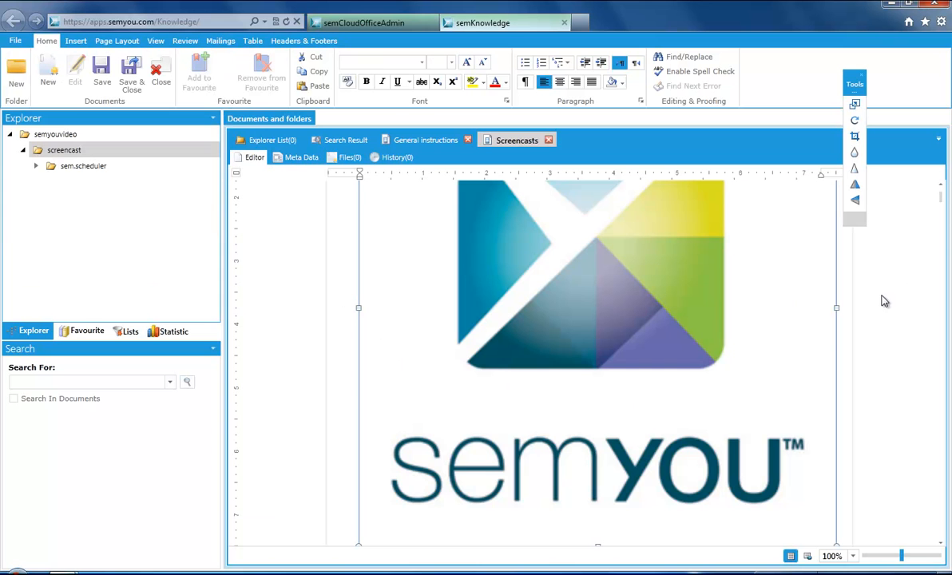
mouse_move(941, 202)
left_mouse_down()
mouse_move(946, 263)
mouse_move(944, 200)
left_mouse_up()
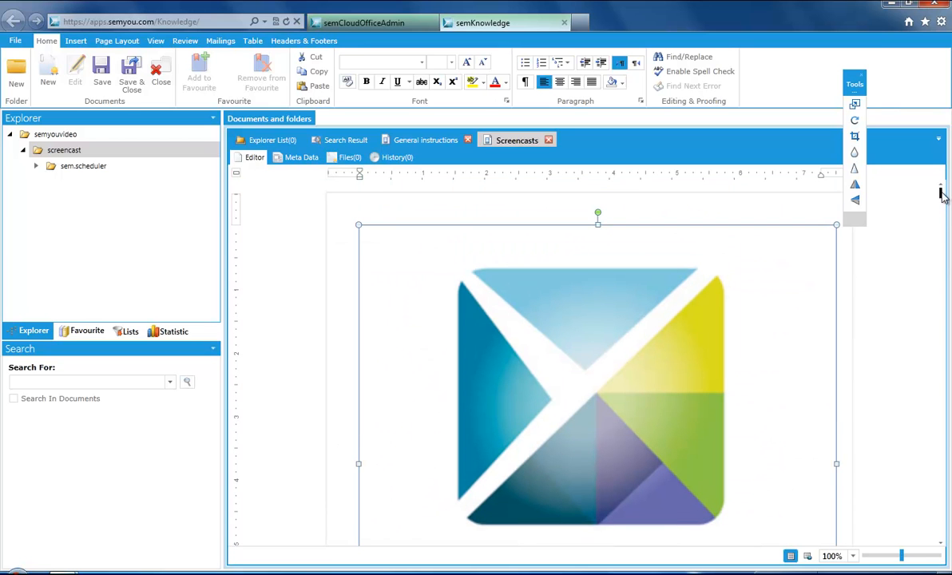
Step: Grant only semyou.CEO, semyouvideo and semyou.marketing access to the screencast folder in its Properties, and save
right_click(80, 154)
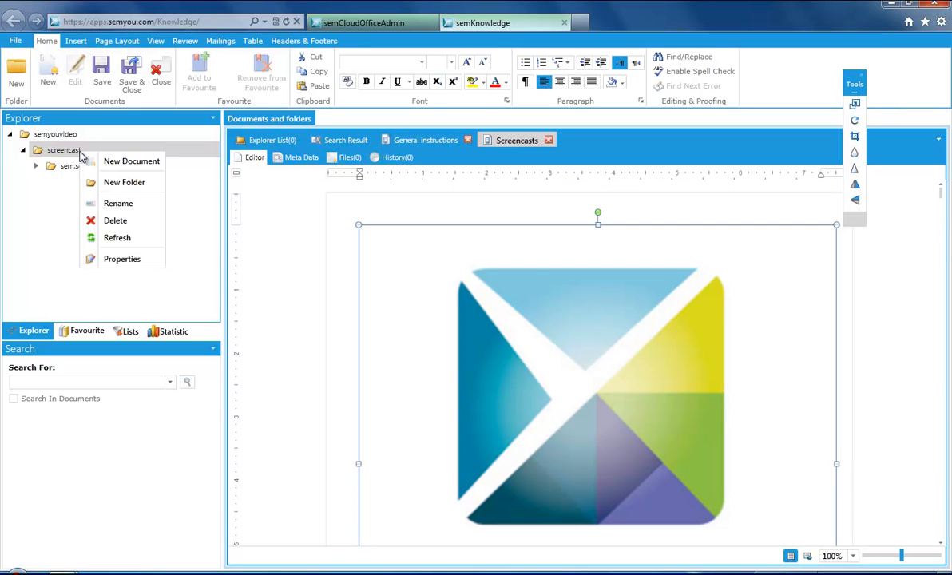
left_click(116, 259)
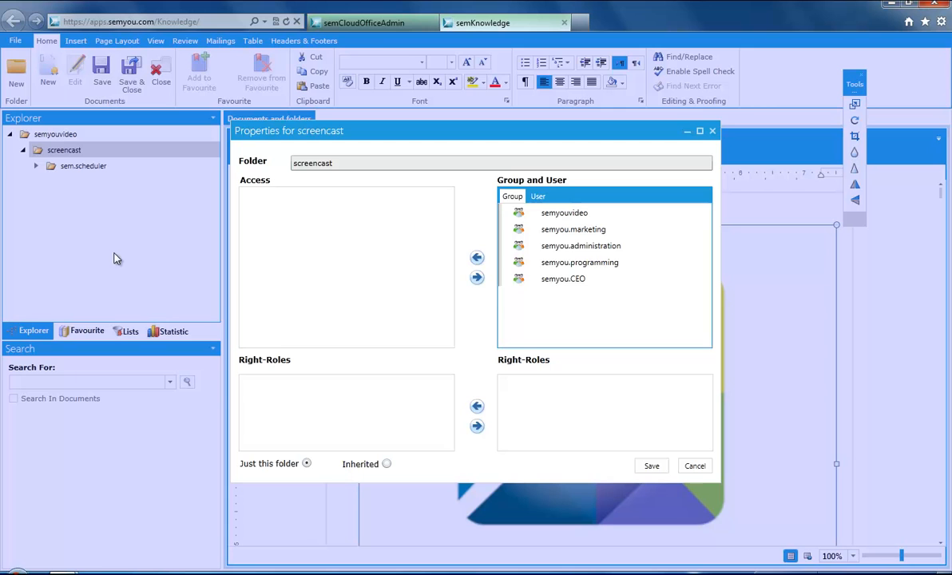
left_click(576, 279)
left_click(476, 258)
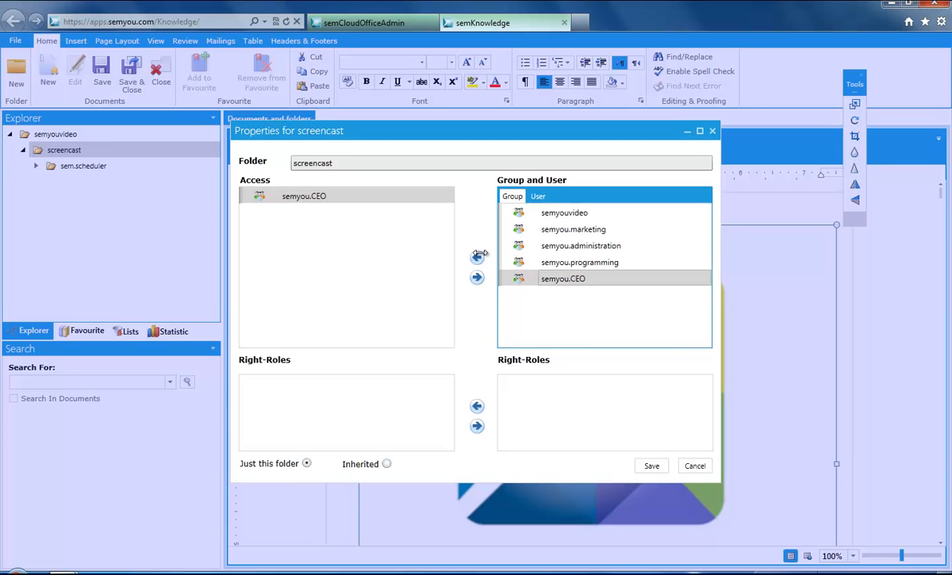
left_click(574, 213)
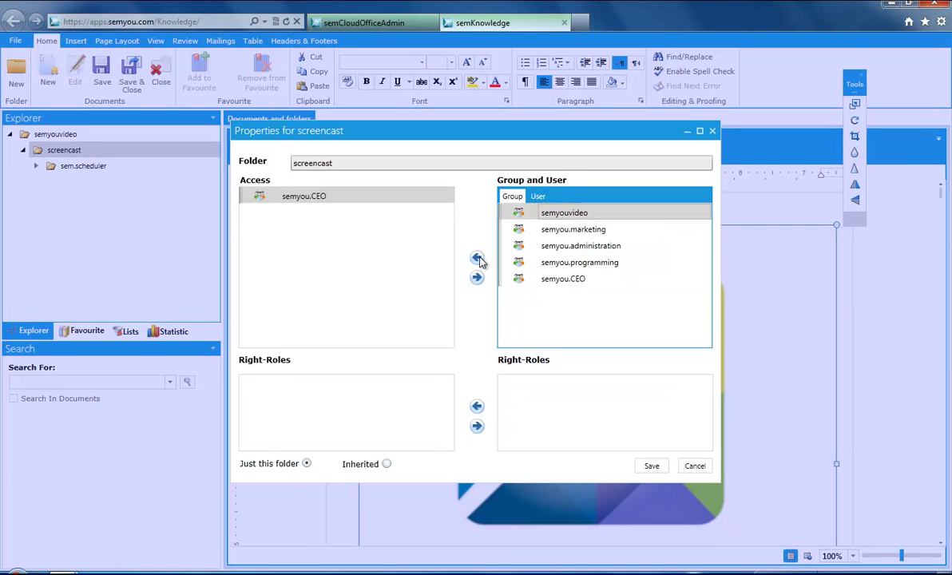
left_click(478, 260)
left_click(550, 228)
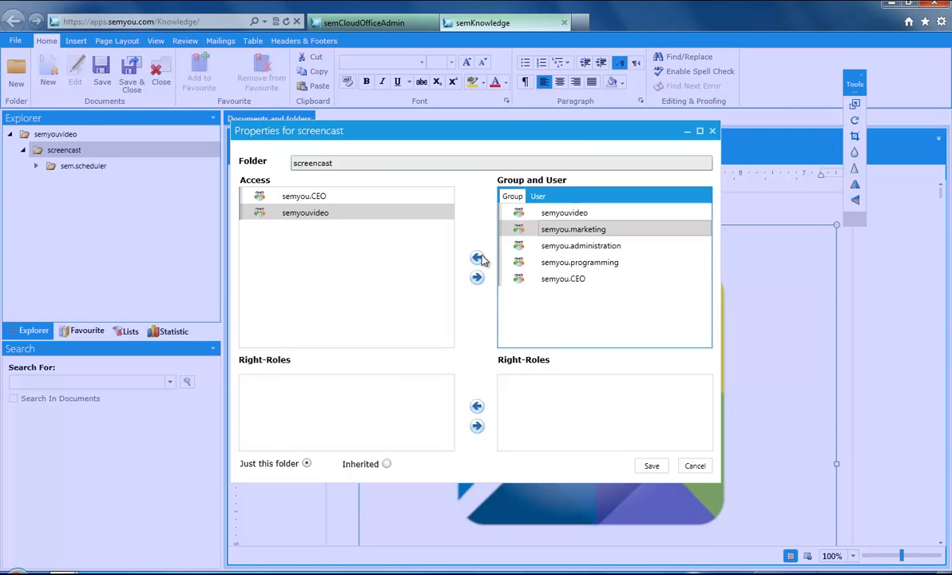
left_click(478, 258)
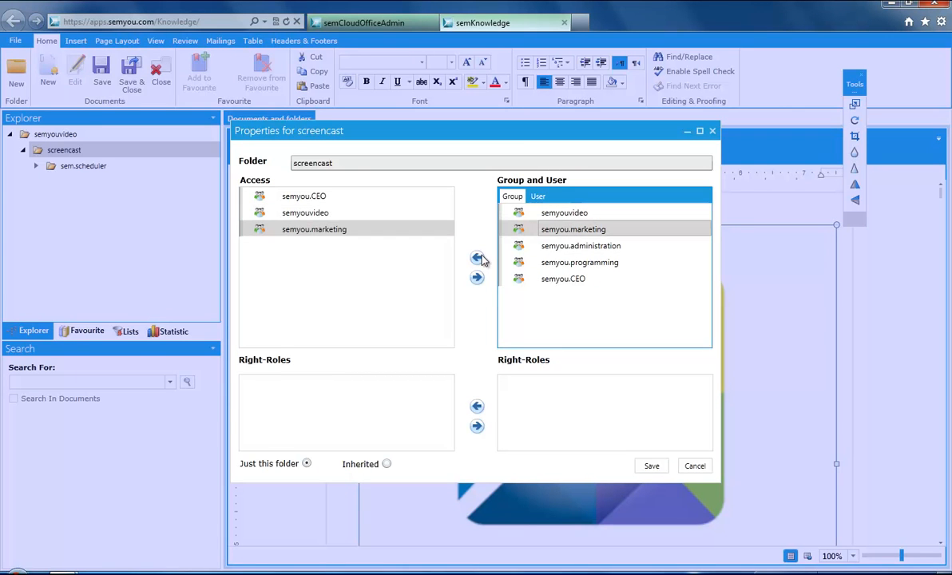
left_click(651, 467)
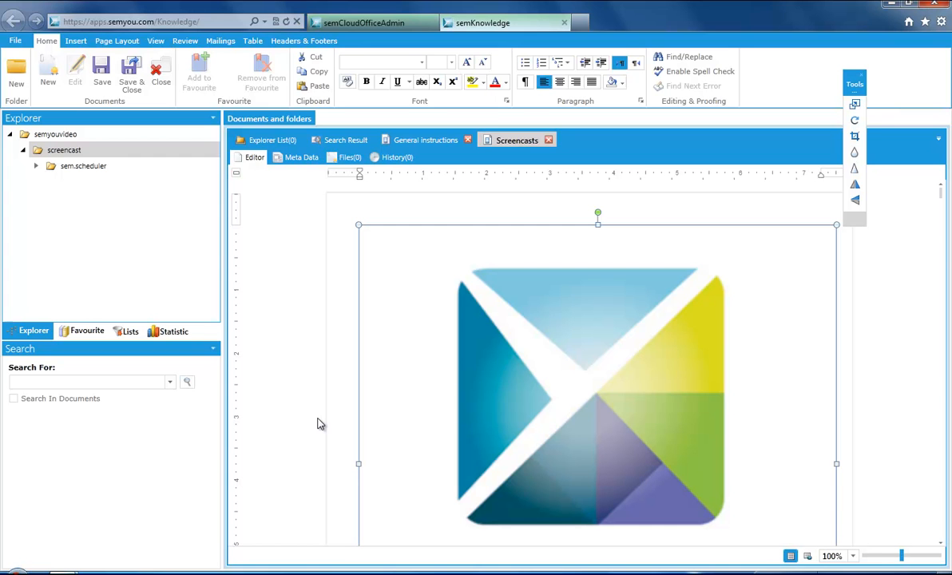
Step: Search the semyouvideo folder for 'screencasts' and open the first of the two Screencasts results
left_click(64, 134)
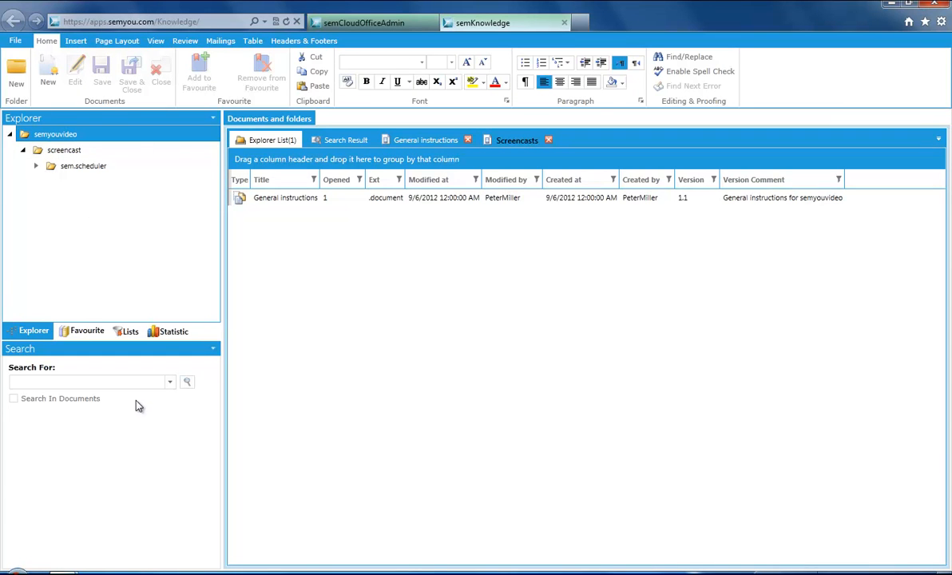
left_click(119, 382)
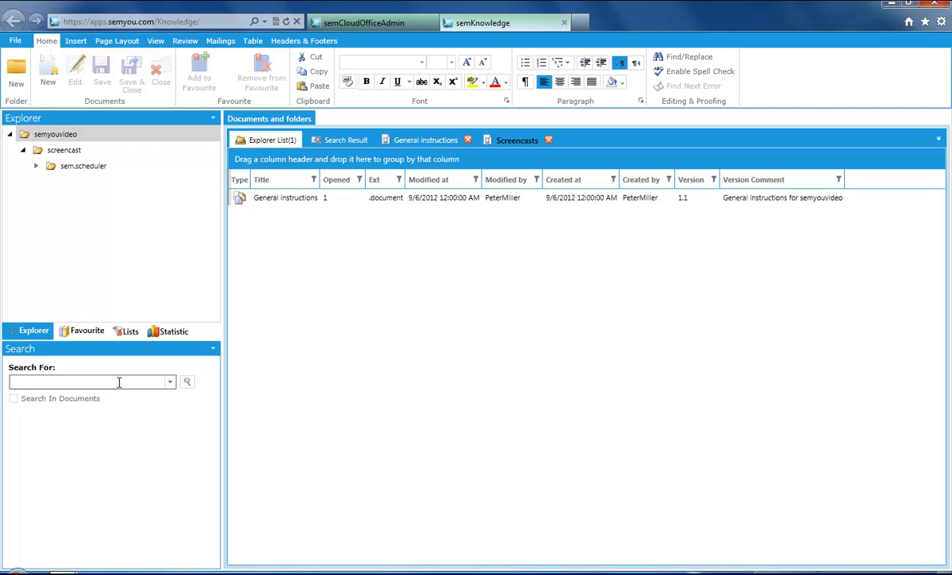
type("screencasts")
key("Return")
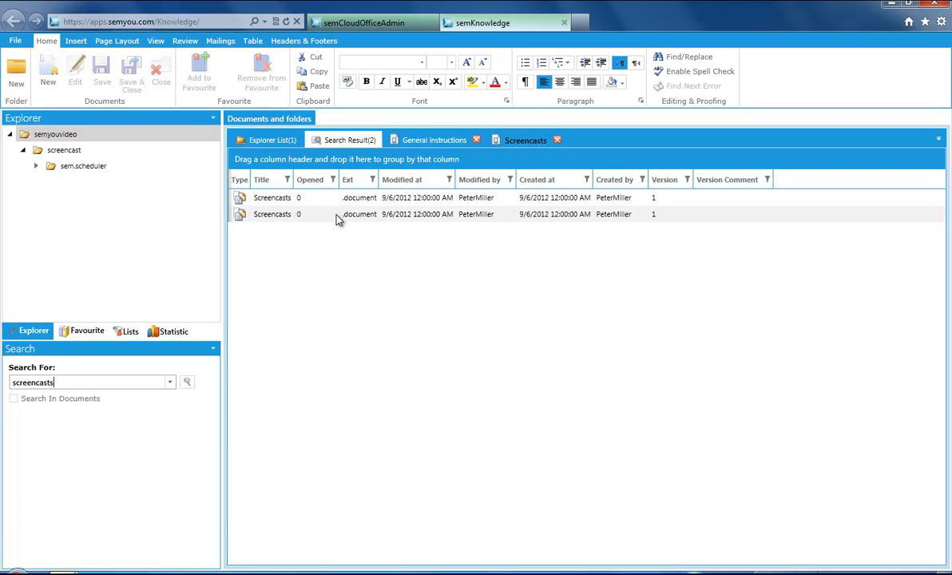
double_click(272, 200)
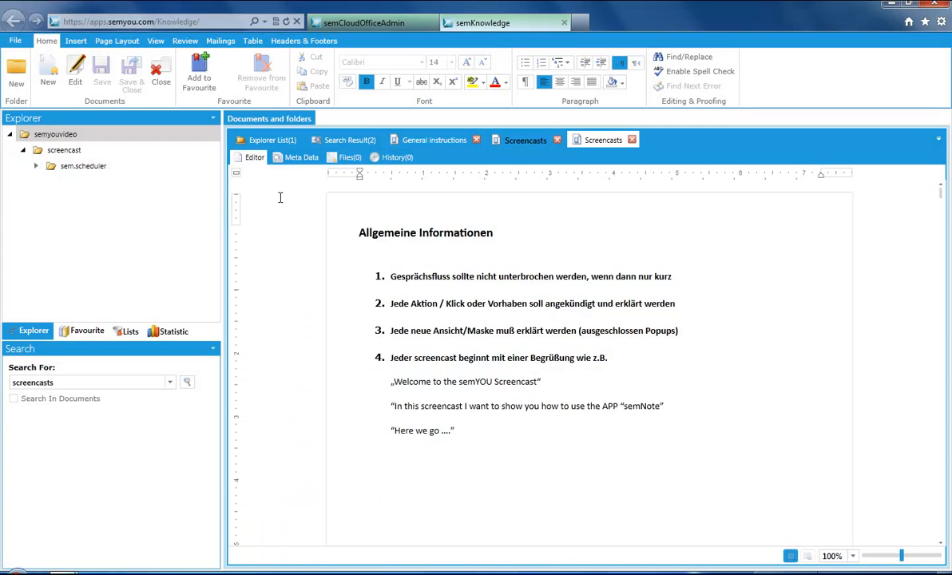
Step: Close the open Screencasts document, saving it with the change comment 'screencast'
left_click(632, 140)
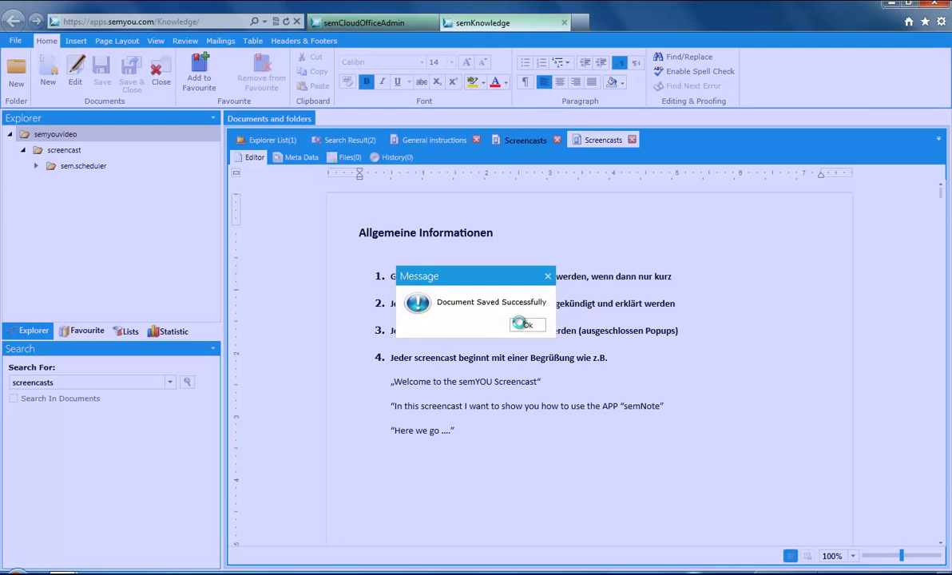
left_click(526, 325)
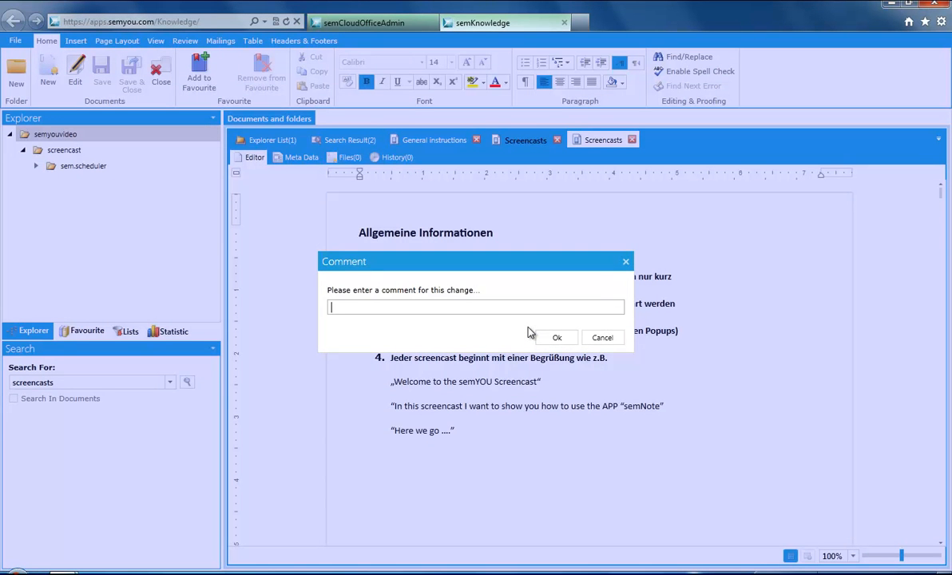
type("change in")
key("BackSpace")
key("BackSpace")
key("BackSpace")
key("BackSpace")
key("BackSpace")
key("BackSpace")
key("BackSpace")
key("BackSpace")
key("BackSpace")
key("BackSpace")
type("screencast")
left_click(558, 339)
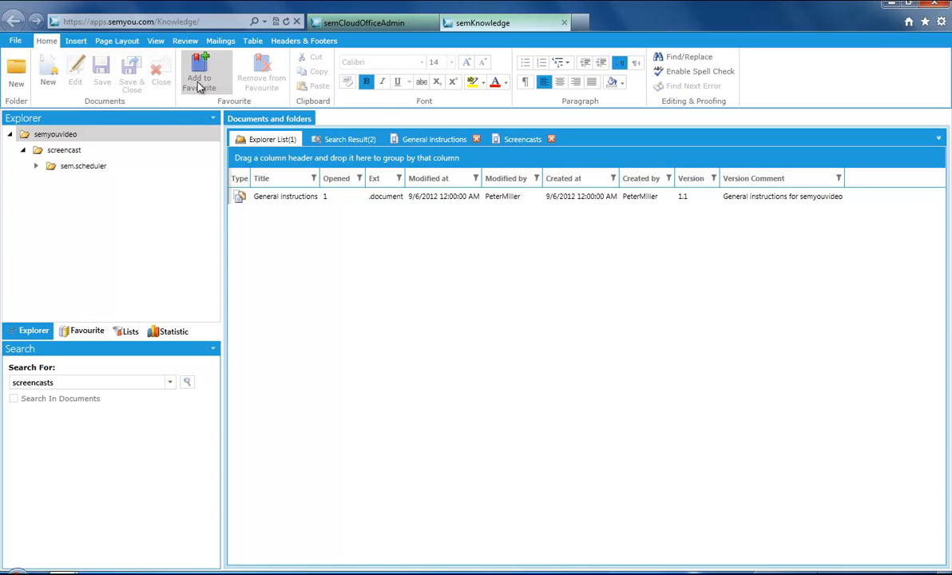
Step: Select the General instructions document in the semyouvideo folder and show the favourite documents
left_click(49, 135)
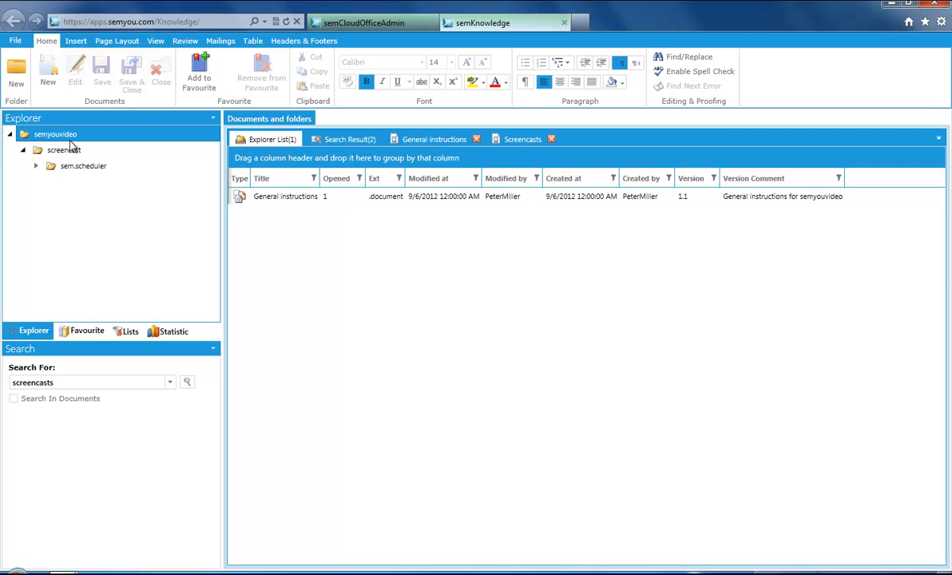
left_click(298, 202)
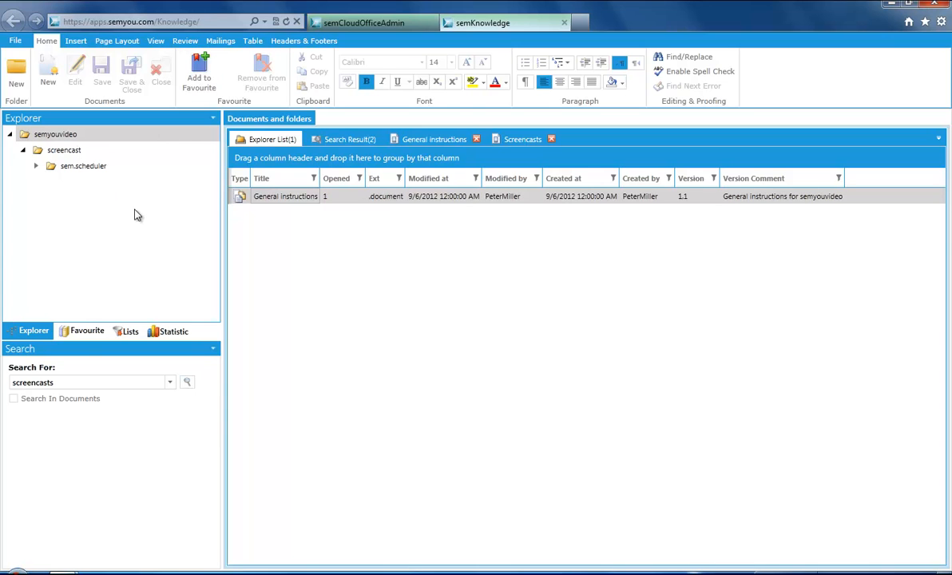
left_click(86, 334)
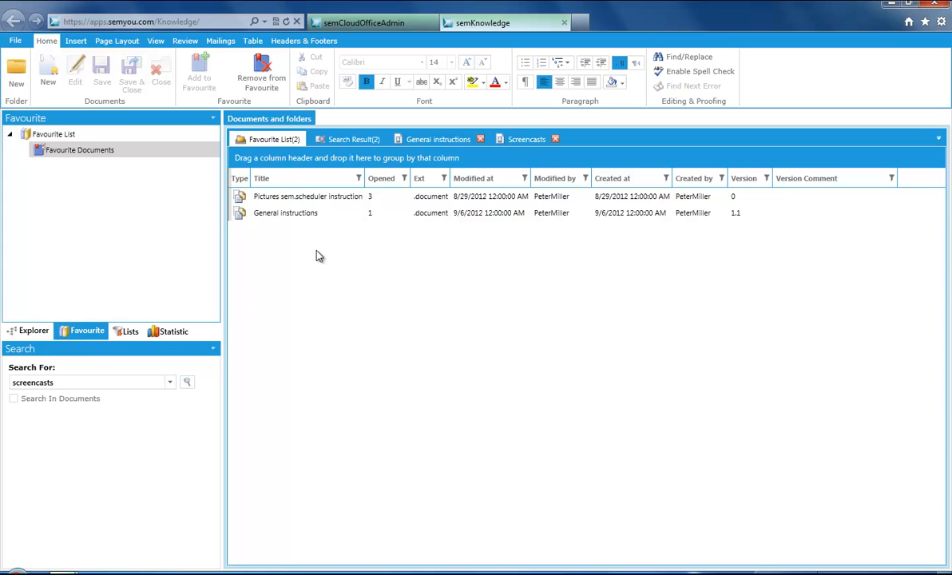
Step: Select between the two favourites, Pictures sem.scheduler instruction and General instructions
left_click(324, 198)
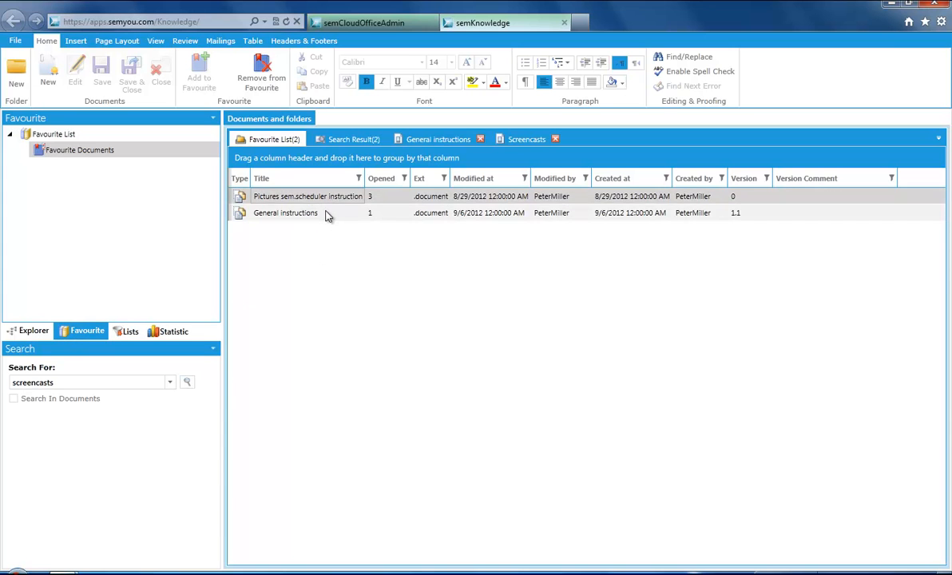
left_click(327, 213)
left_click(332, 200)
left_click(354, 214)
left_click(348, 200)
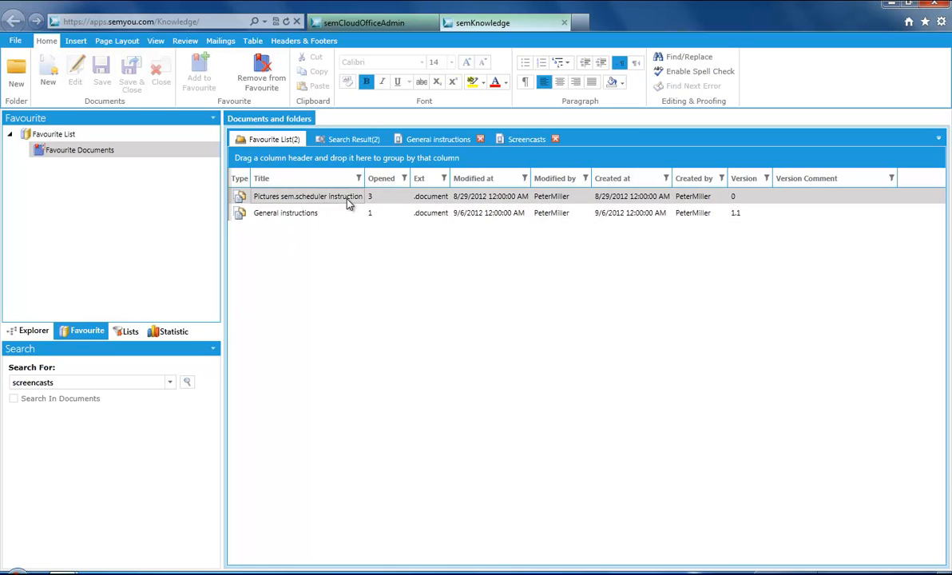